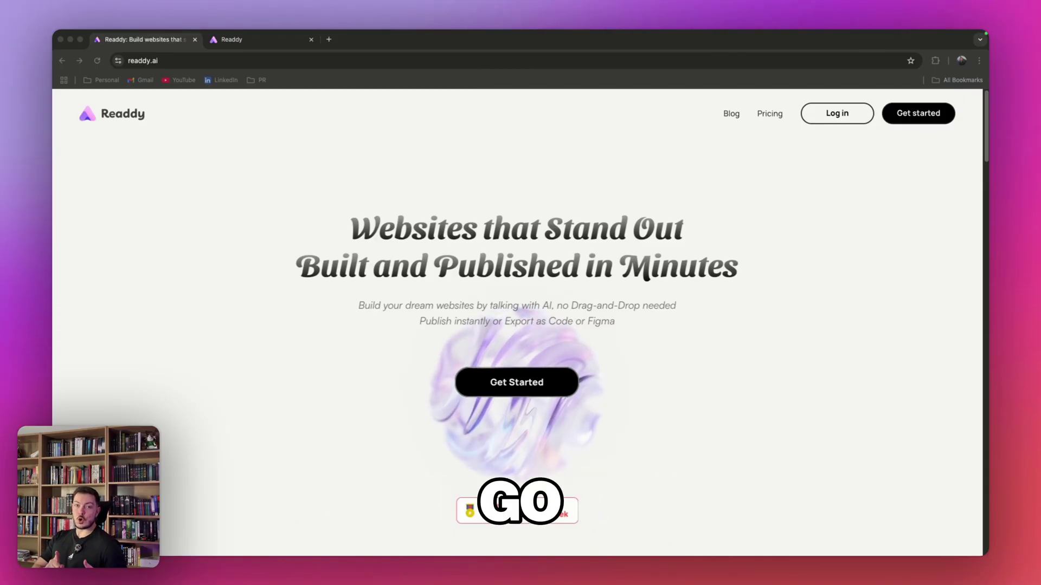
# - Scroll through the Readdy homepage and its 'Websites that Stand Out' hero
pyautogui.click(104, 128)
pyautogui.scroll(-3, 638, 366)
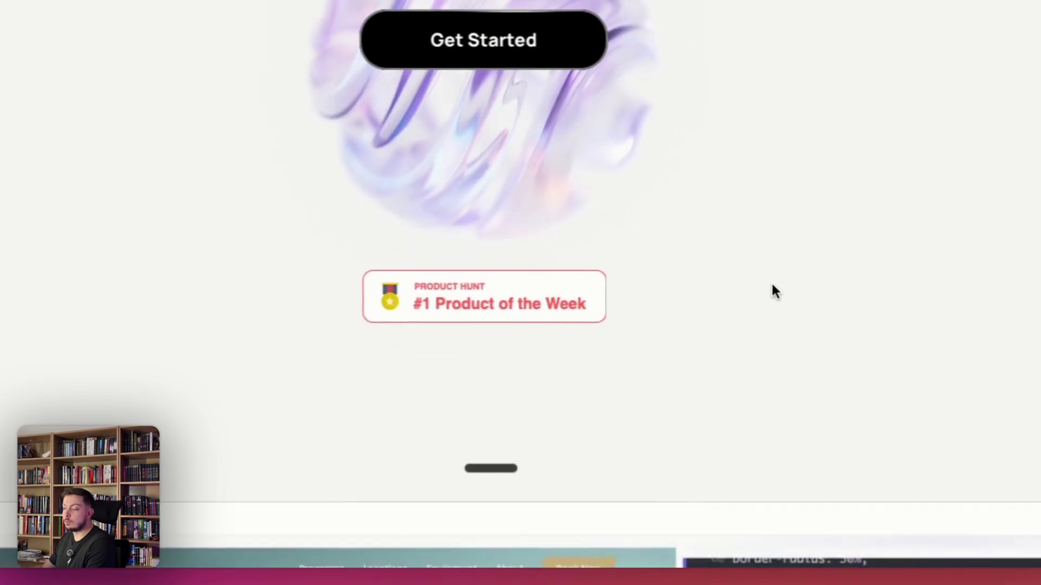
pyautogui.scroll(3, 771, 276)
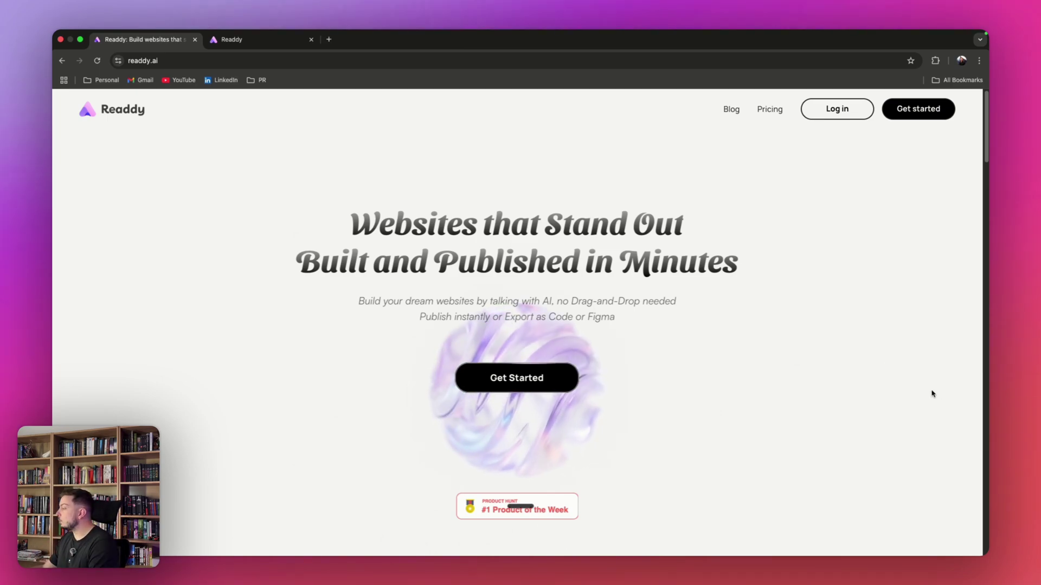
pyautogui.scroll(-1, 808, 353)
pyautogui.scroll(-8, 807, 353)
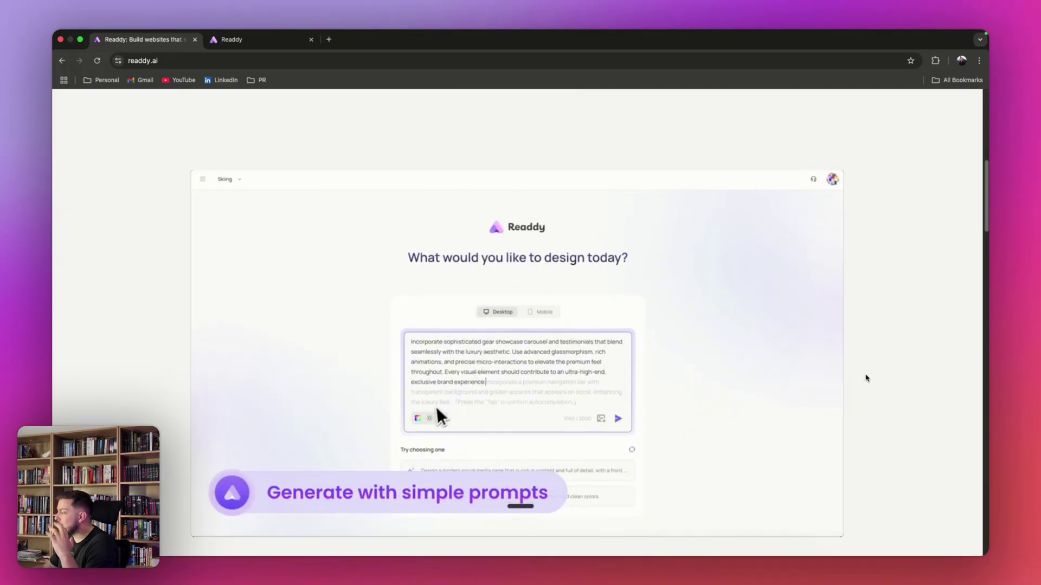
pyautogui.scroll(5, 878, 342)
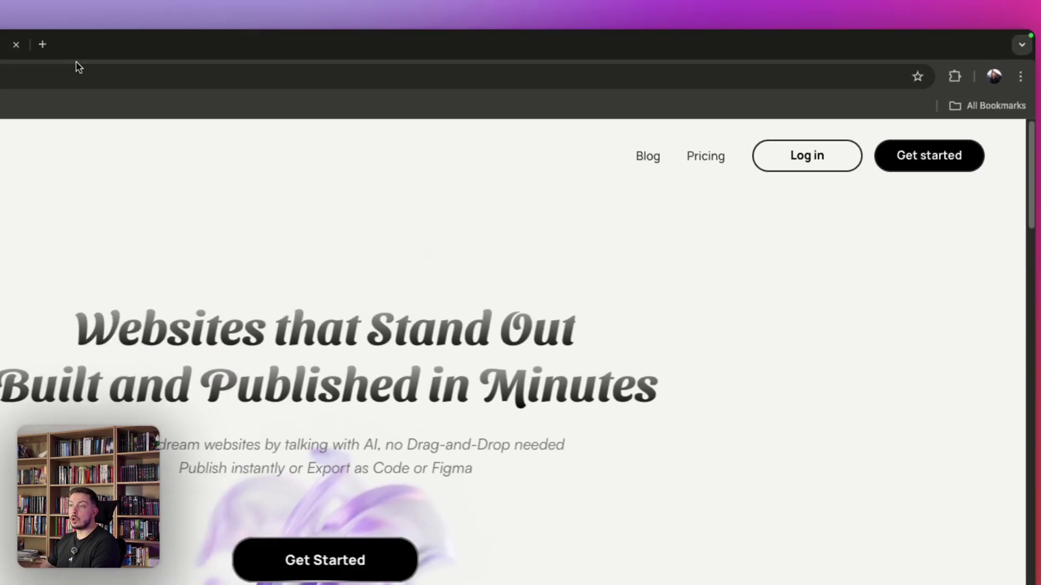
# - Enter the signed-in workspace and start a new project from the projects list
pyautogui.click(263, 41)
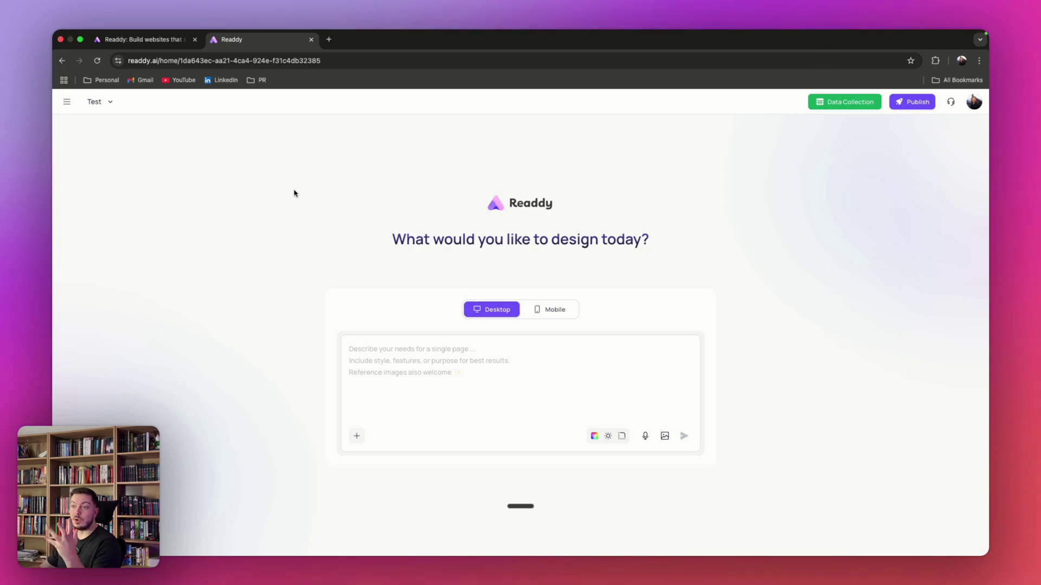
pyautogui.click(110, 102)
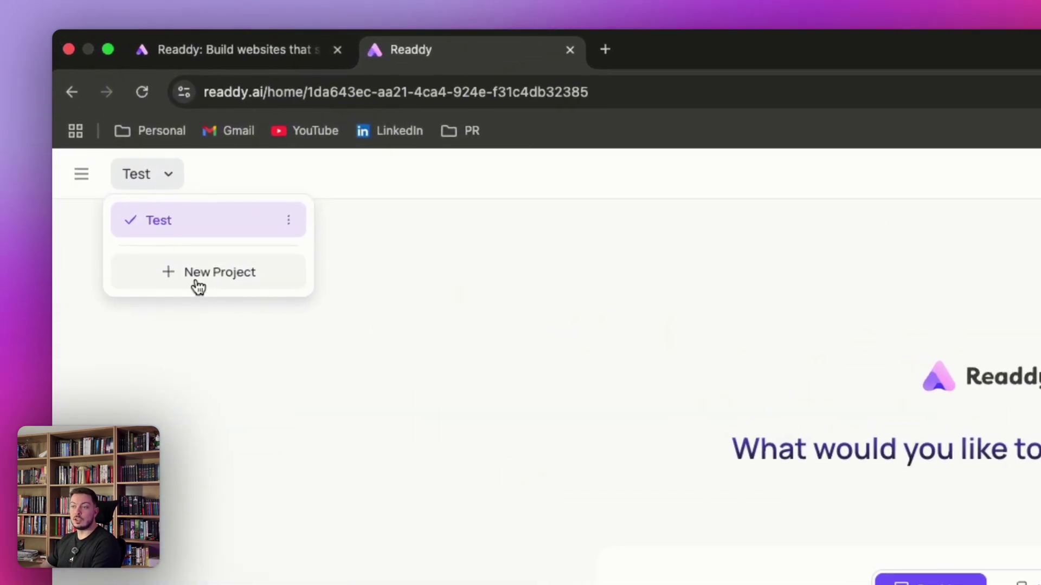
pyautogui.click(198, 286)
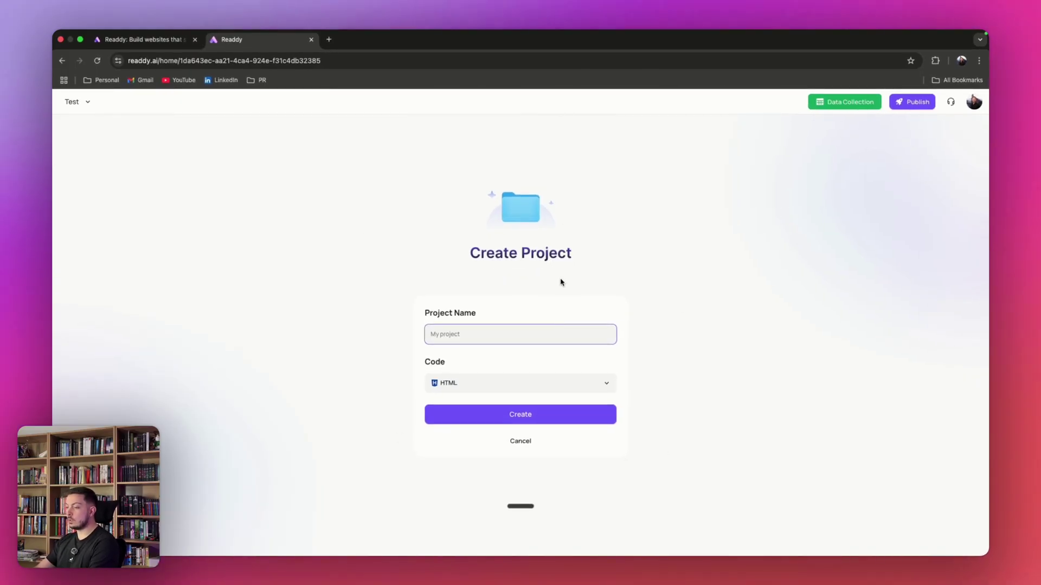
# - Name the project Test_2, keep HTML as the code framework, and create it
pyautogui.write('Test_2')
pyautogui.click(474, 386)
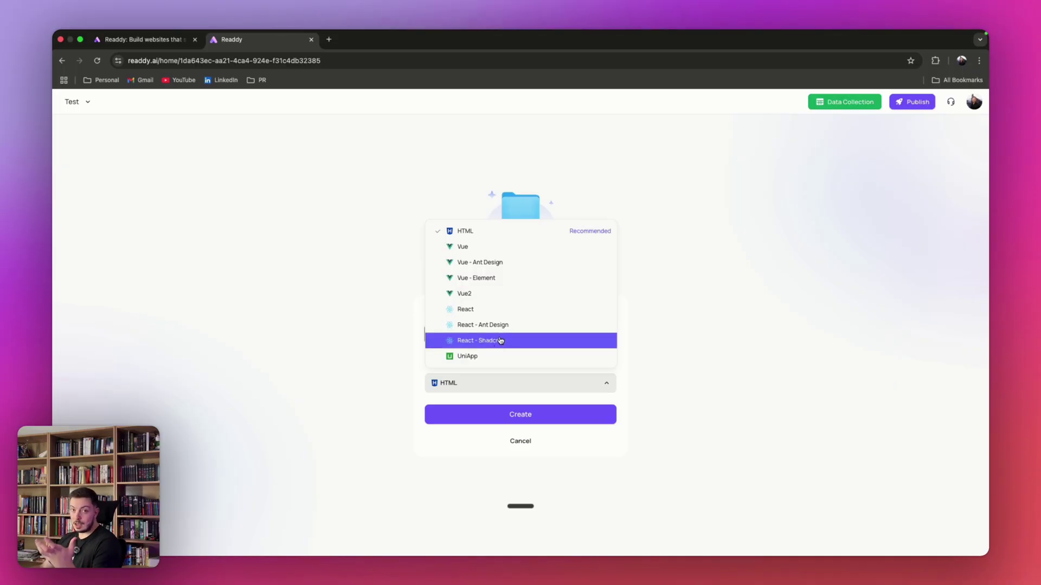
pyautogui.click(374, 338)
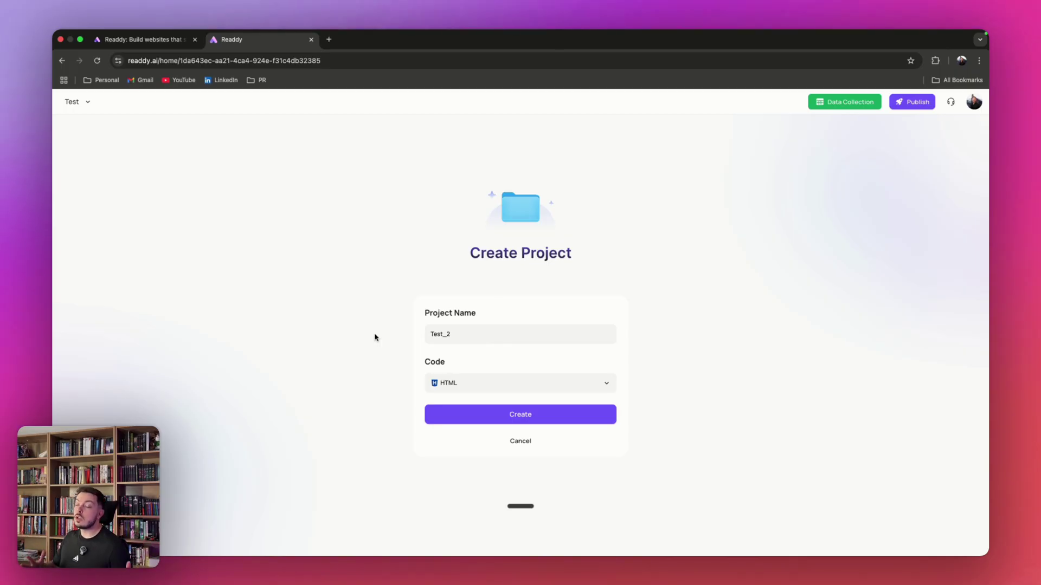
pyautogui.click(529, 384)
pyautogui.click(367, 303)
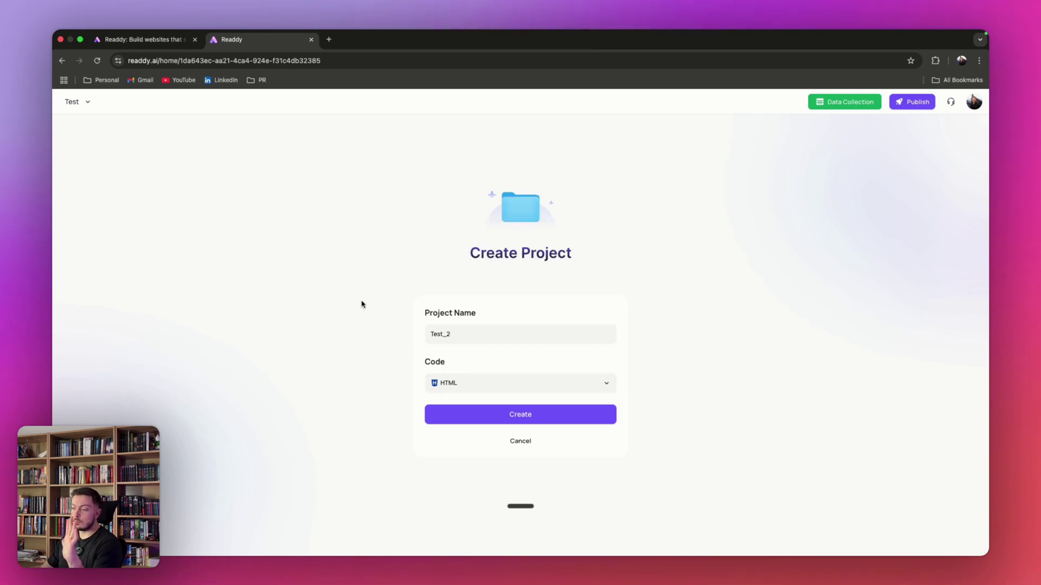
pyautogui.click(512, 418)
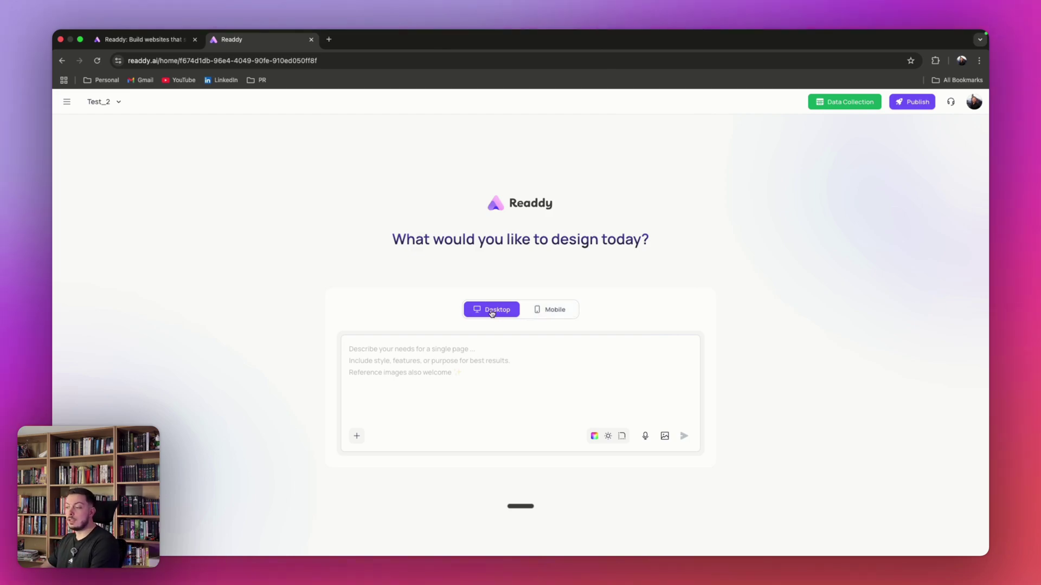
# - Keep the desktop layout and dictate a coffee truck homepage prompt with slider, schedule, reviews and contact form
pyautogui.click(552, 309)
pyautogui.click(491, 310)
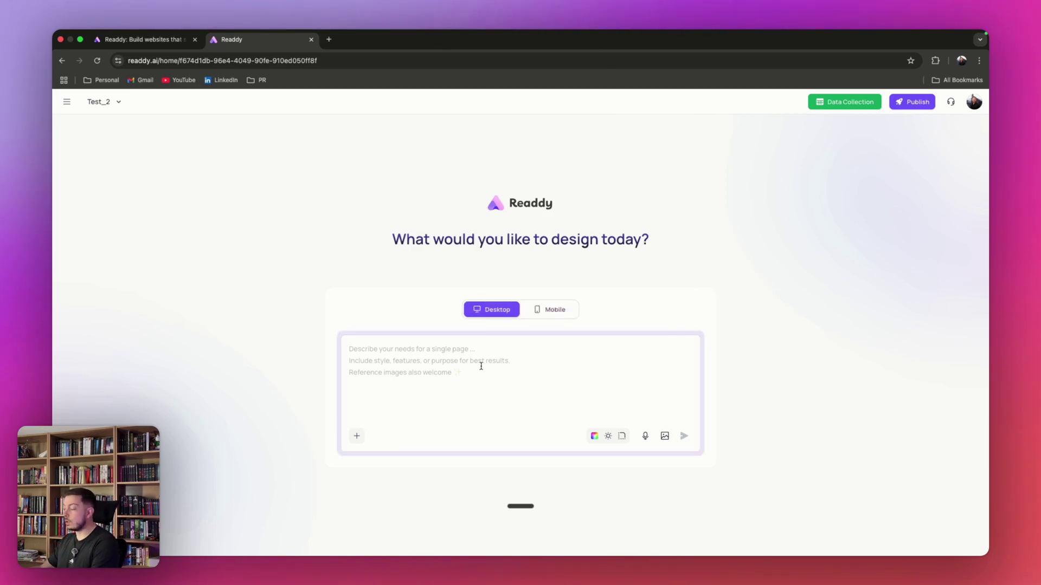
pyautogui.click(471, 375)
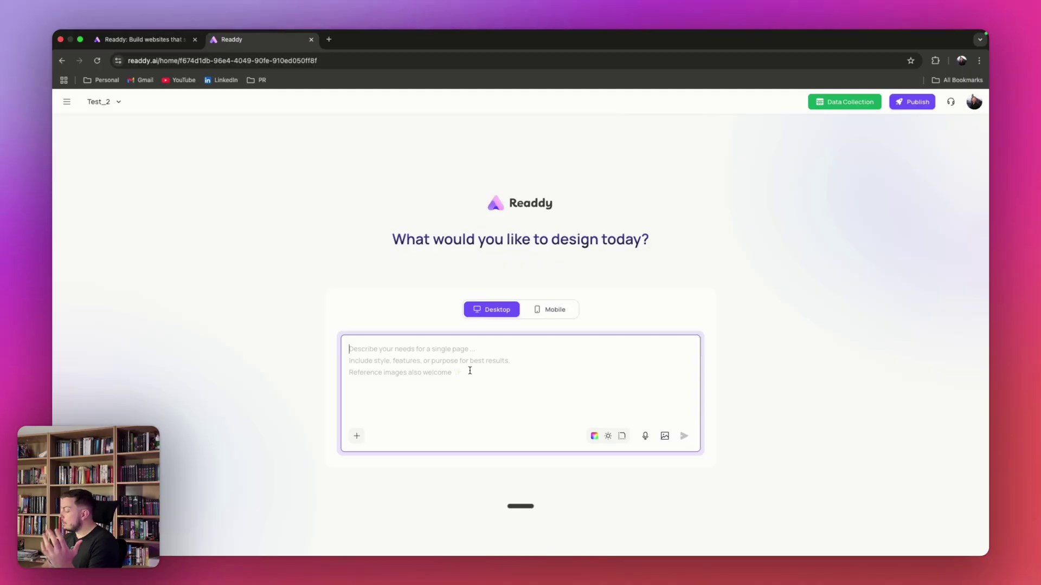
pyautogui.click(645, 436)
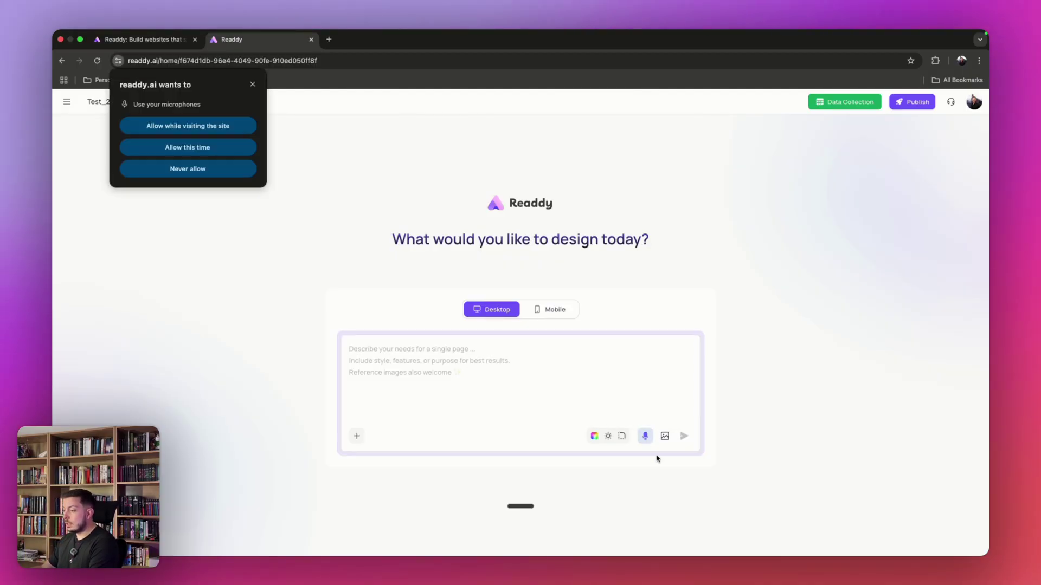
pyautogui.click(219, 157)
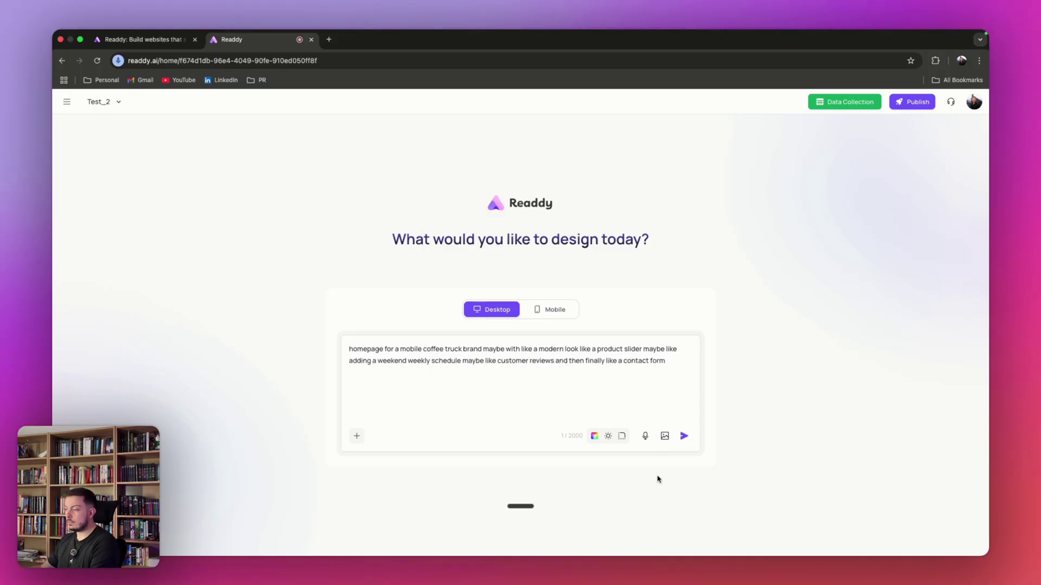
# - Stop dictation and delete the opening 'maybe' and both 'like' fillers, adding a comma after 'look'
pyautogui.click(646, 443)
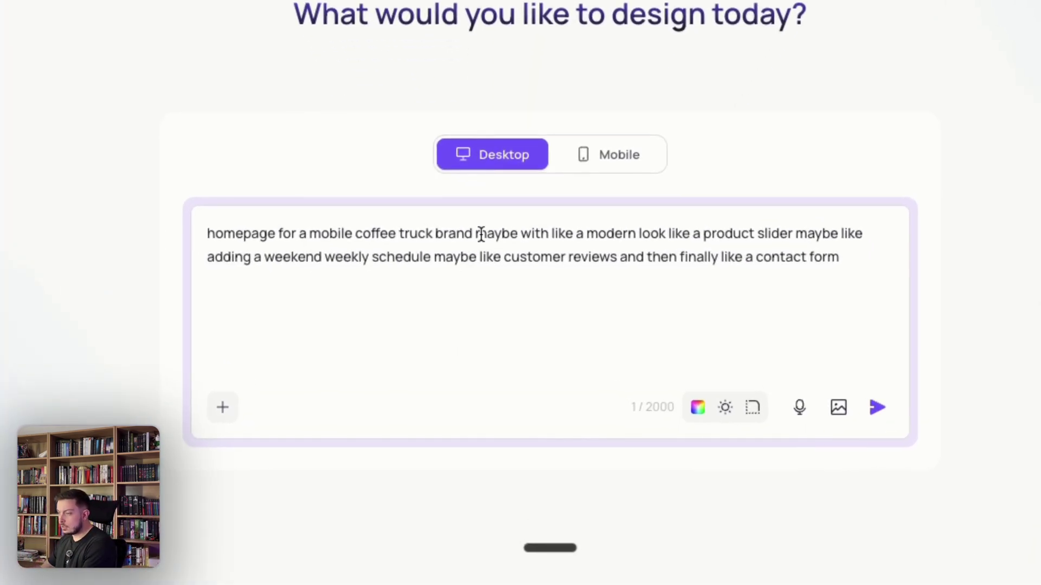
pyautogui.doubleClick(481, 234)
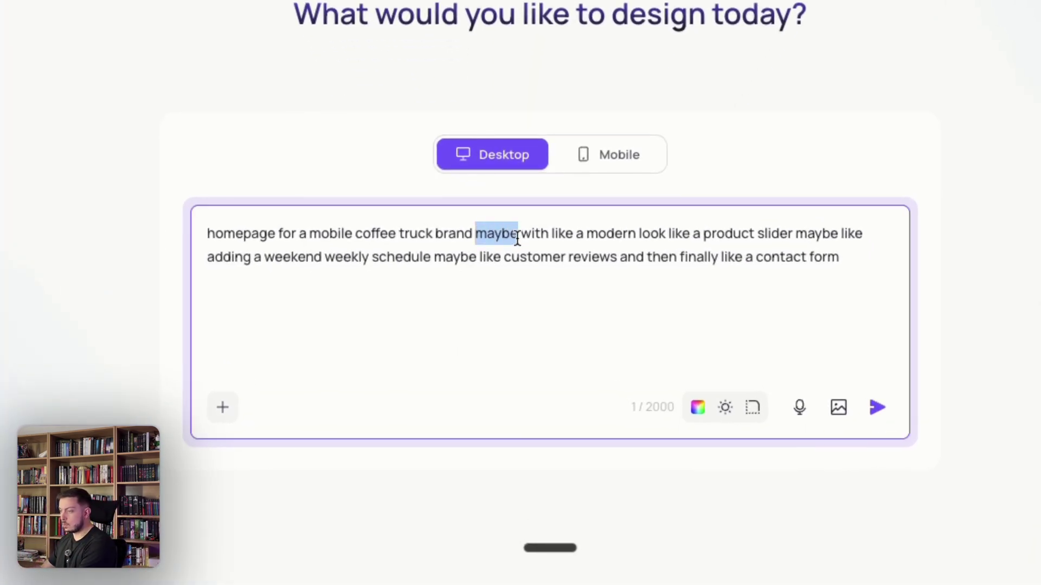
pyautogui.press('BackSpace')
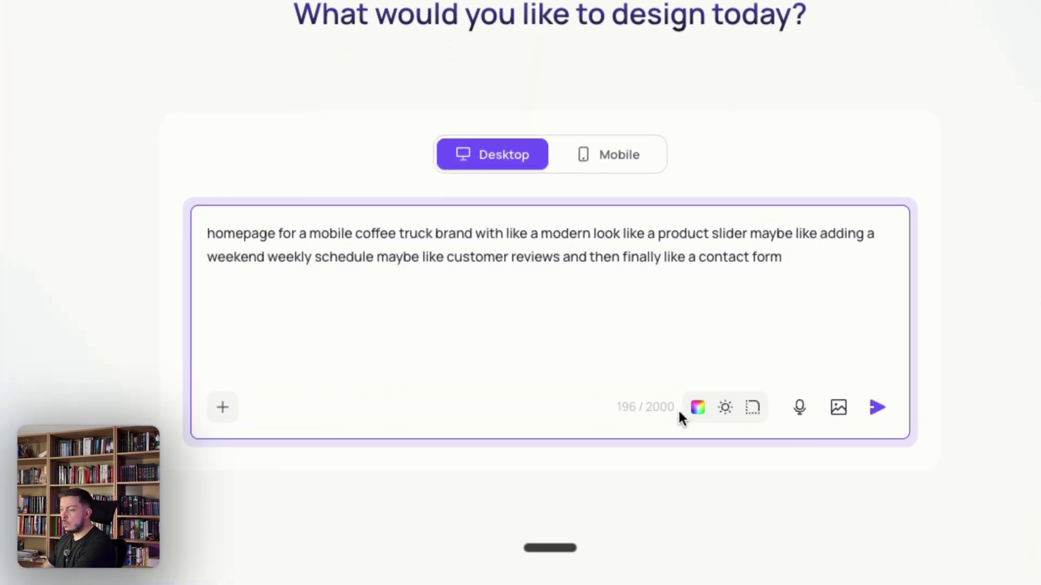
pyautogui.doubleClick(515, 234)
pyautogui.press('BackSpace')
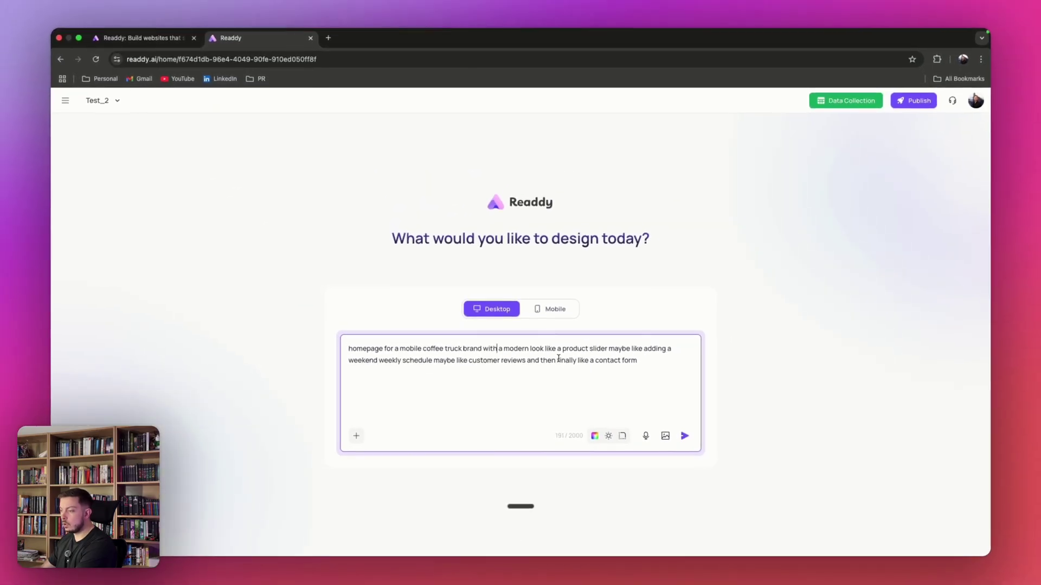
pyautogui.doubleClick(551, 348)
pyautogui.press('BackSpace')
pyautogui.write(',')
# - Remove the remaining fillers and 'weekend', separating slider, schedule and contact form with commas
pyautogui.click(596, 349)
pyautogui.hotkey('alt', 'shift', 'Right')
pyautogui.hotkey('alt', 'shift', 'Right')
pyautogui.hotkey('alt', 'shift', 'Right')
pyautogui.write(',')
pyautogui.moveTo(635, 353); pyautogui.dragTo(604, 350)
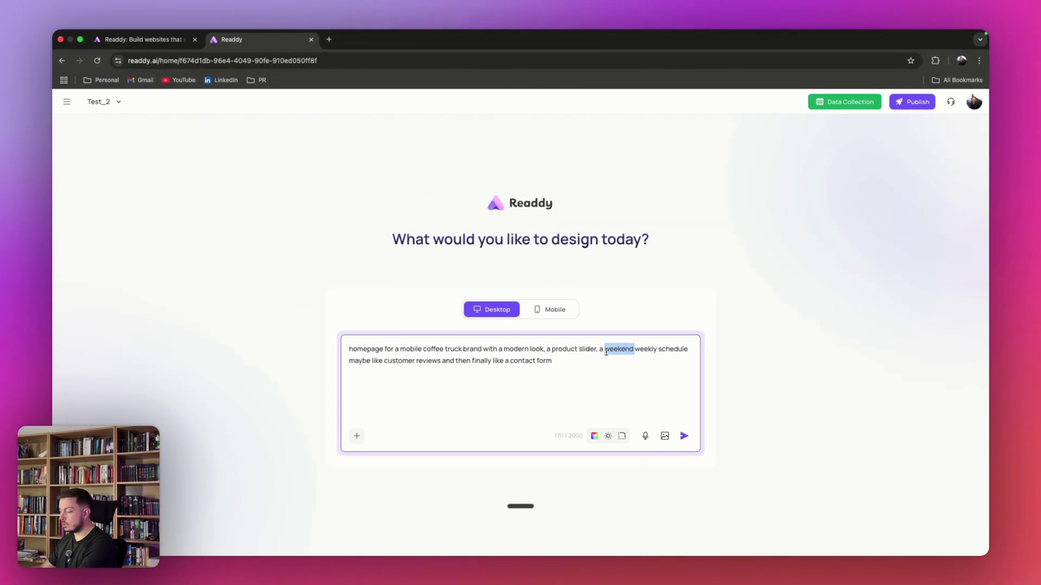
pyautogui.press('BackSpace')
pyautogui.hotkey('alt', 'Right')
pyautogui.hotkey('alt', 'Right')
pyautogui.hotkey('alt', 'shift', 'Right')
pyautogui.hotkey('alt', 'shift', 'Right')
pyautogui.write(',')
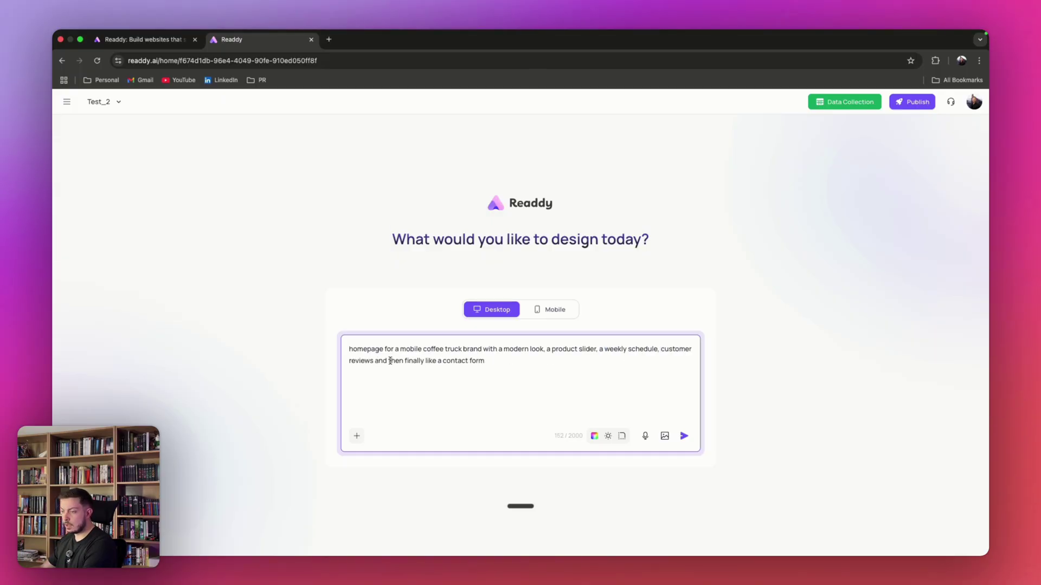
pyautogui.doubleClick(429, 361)
pyautogui.press('BackSpace')
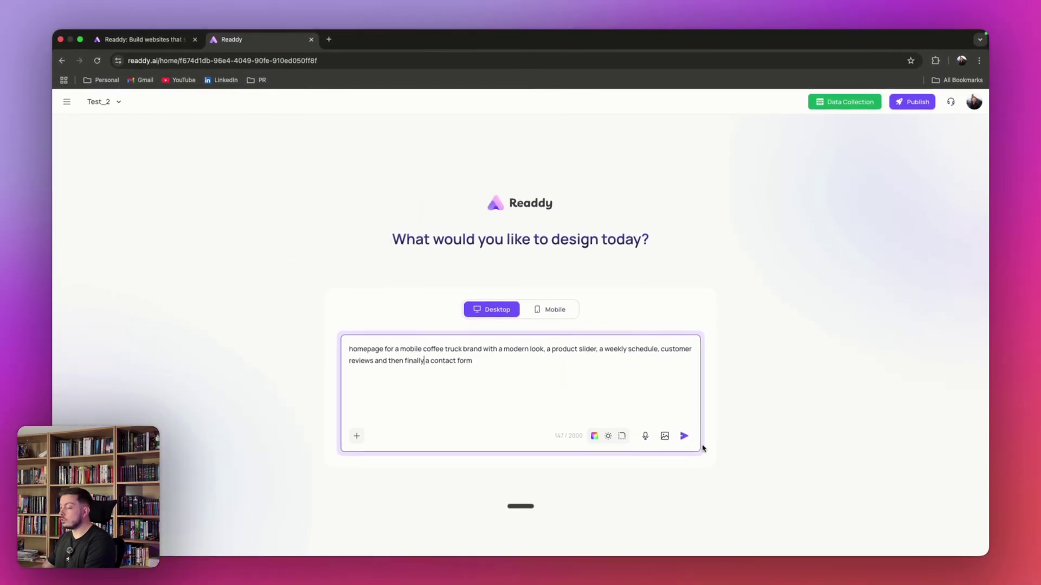
# - Browse Google Images results for 'coffee truck company', then open a fresh browser tab
pyautogui.press('super+t')
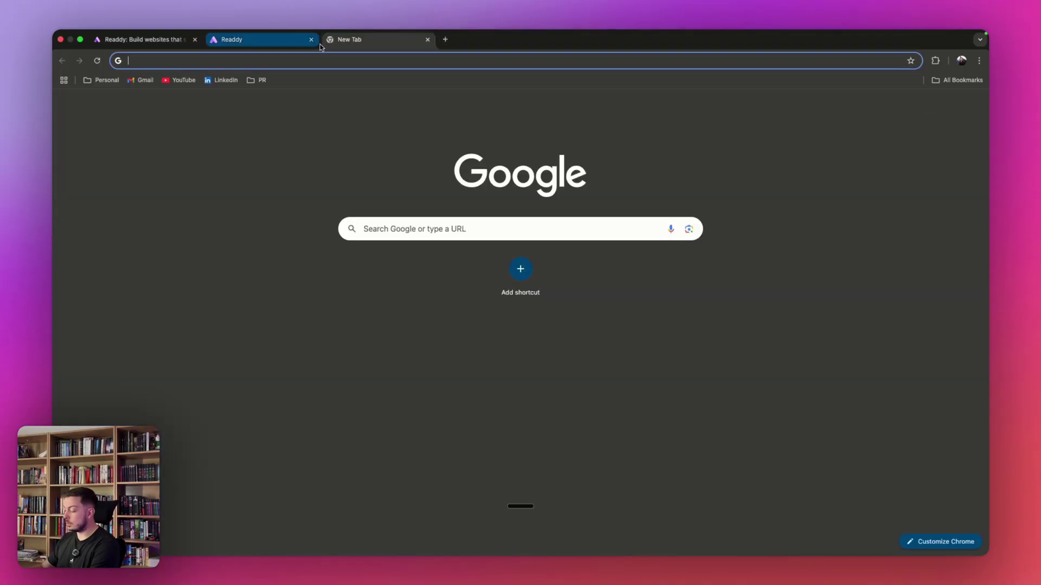
pyautogui.write('coffee truck company')
pyautogui.press('Return')
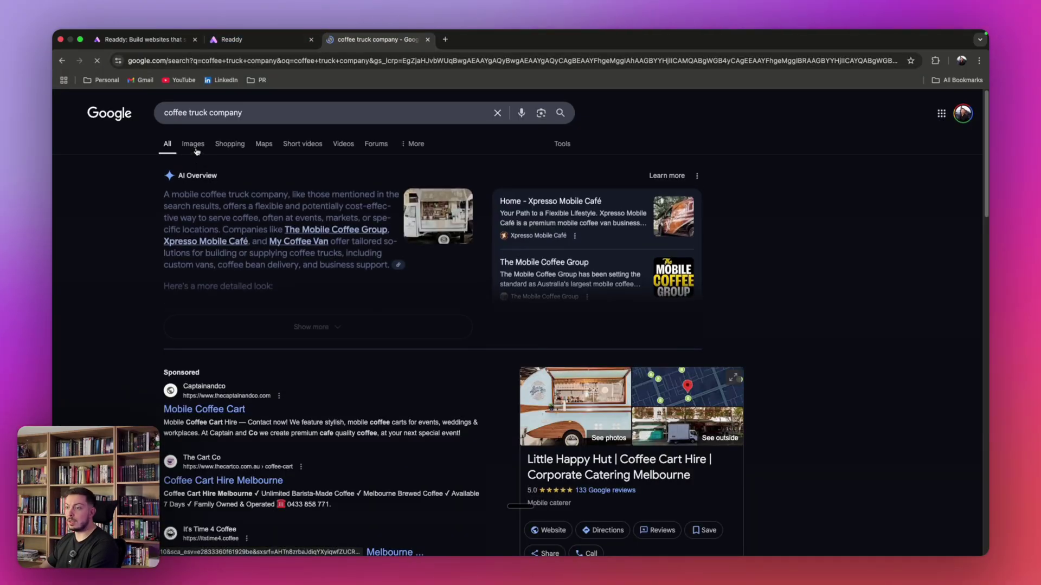
pyautogui.click(194, 145)
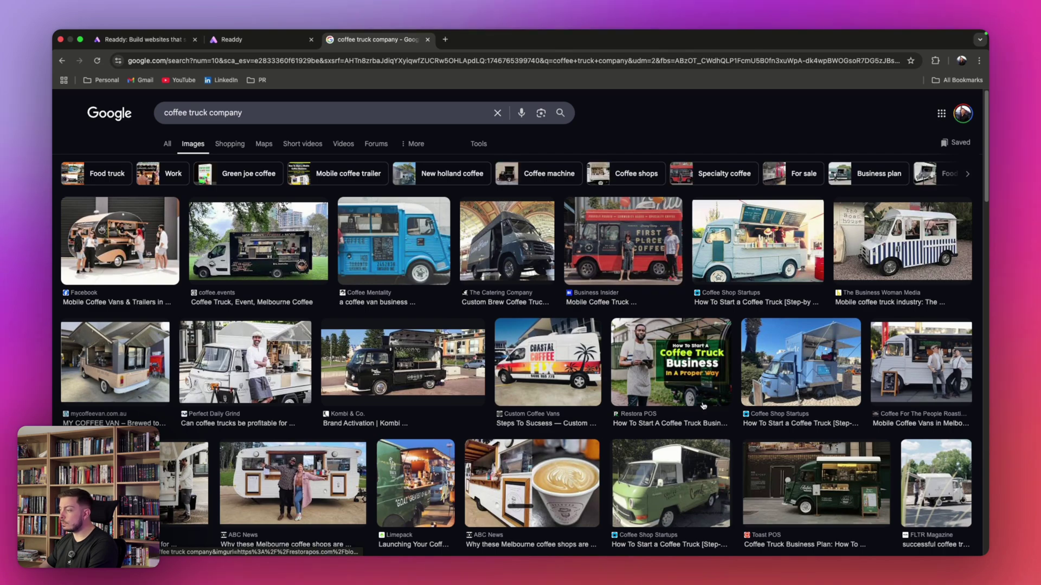
pyautogui.scroll(-10, 659, 394)
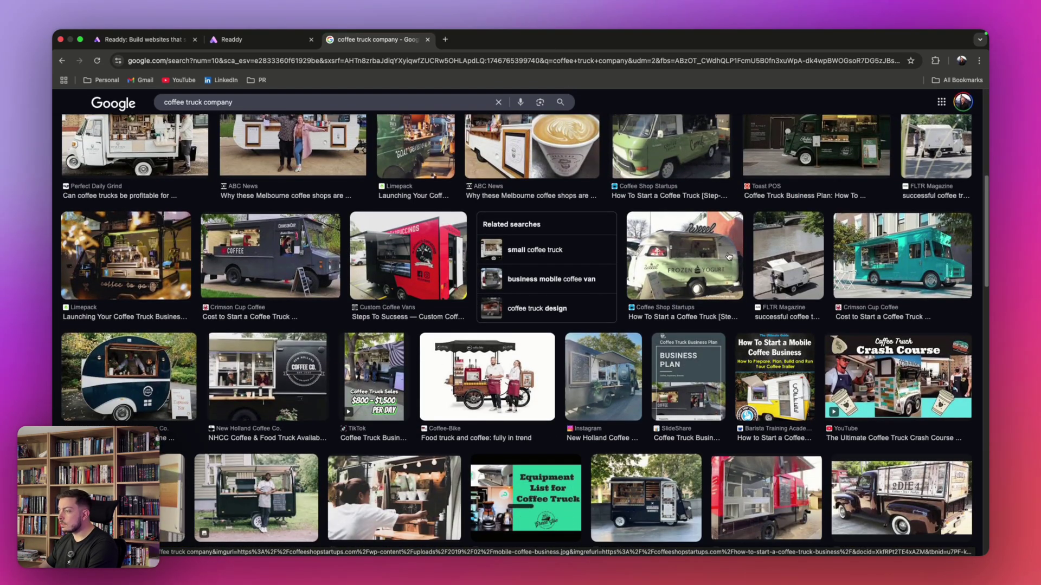
pyautogui.scroll(-10, 307, 272)
pyautogui.scroll(-3, 308, 272)
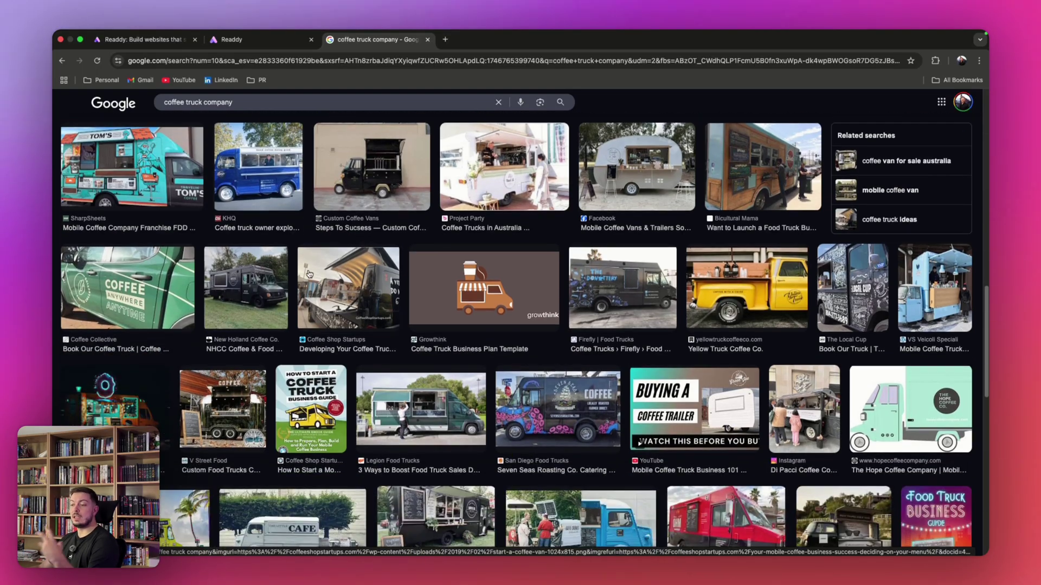
pyautogui.scroll(-1, 399, 264)
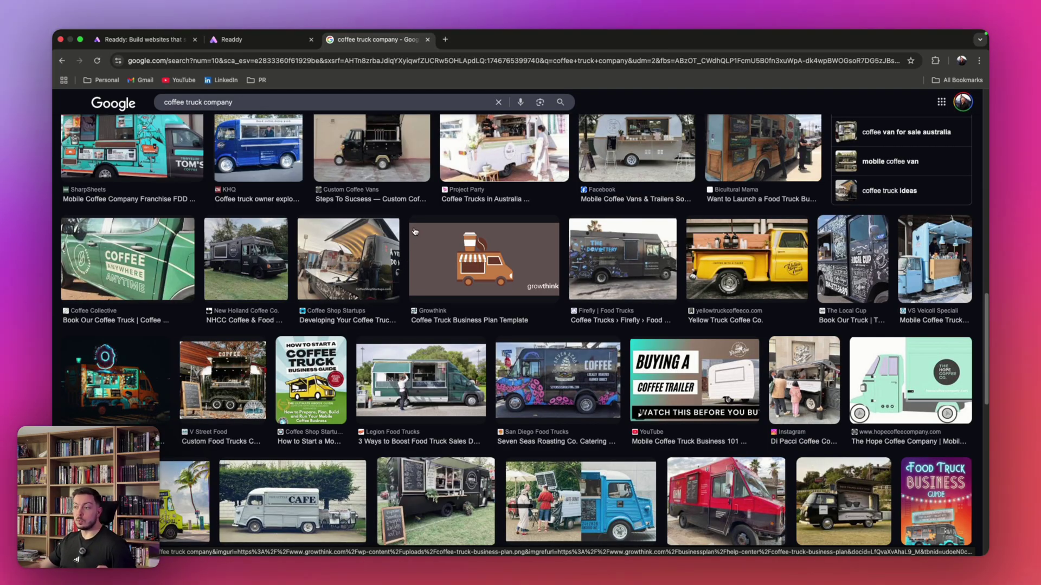
pyautogui.click(445, 39)
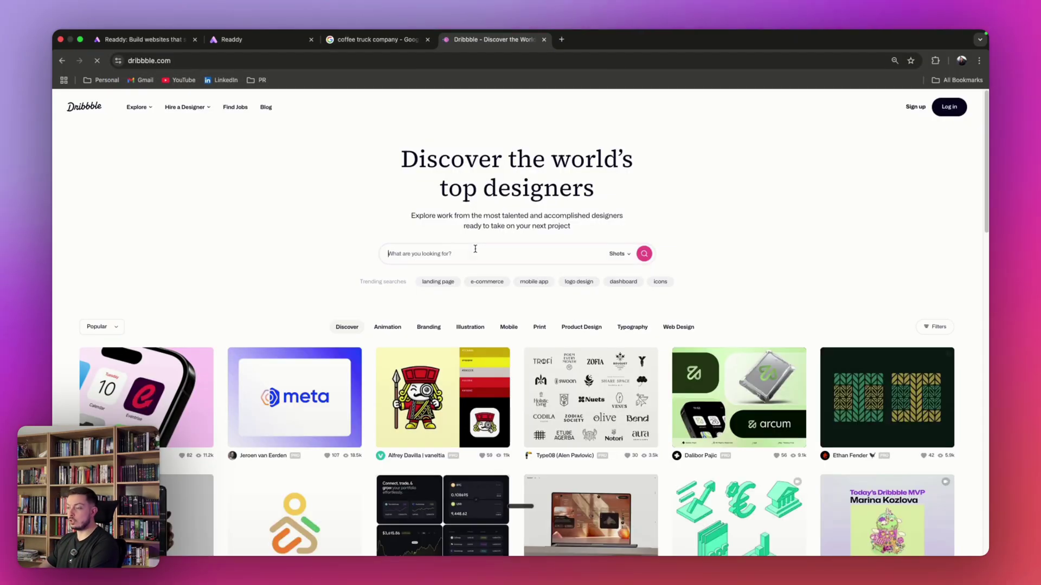
# - Search Dribbble for 'food truck', filter to Web Design, and open the High Lander banner shot
pyautogui.write('coffe')
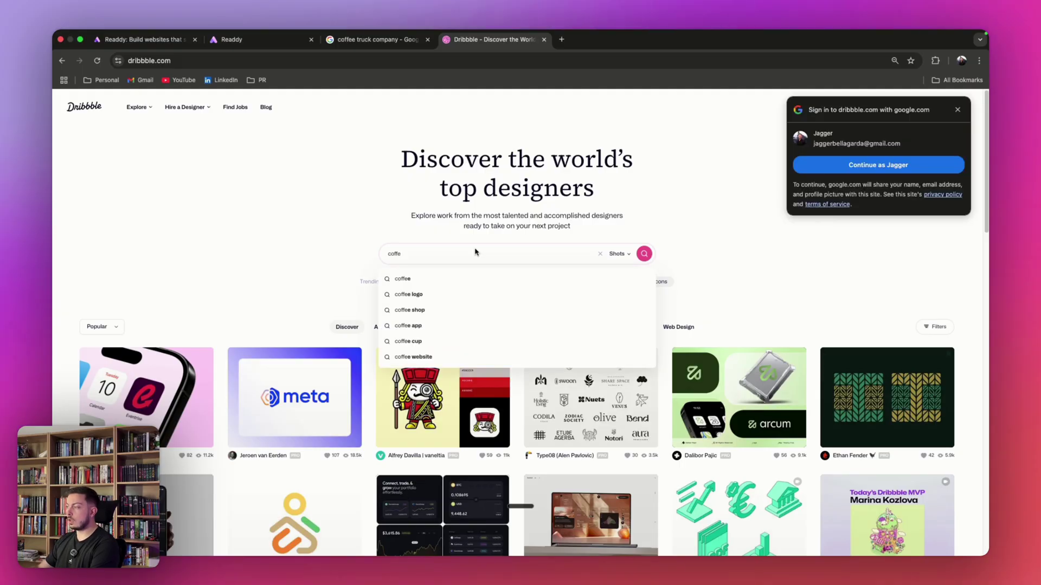
pyautogui.press('super+a')
pyautogui.write('food tr4uc')
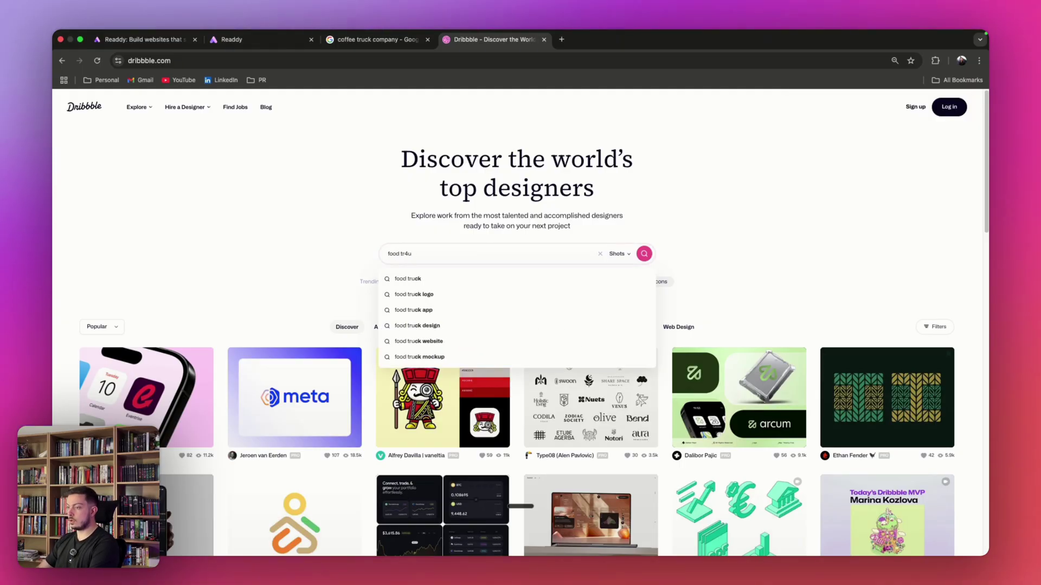
pyautogui.press('Down')
pyautogui.press('Return')
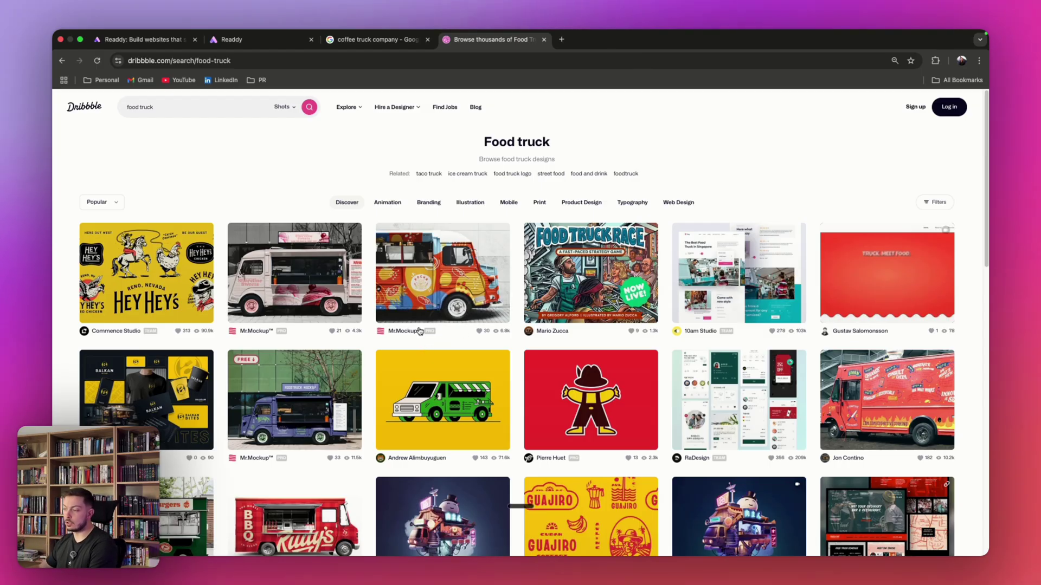
pyautogui.click(678, 202)
pyautogui.scroll(-5, 434, 271)
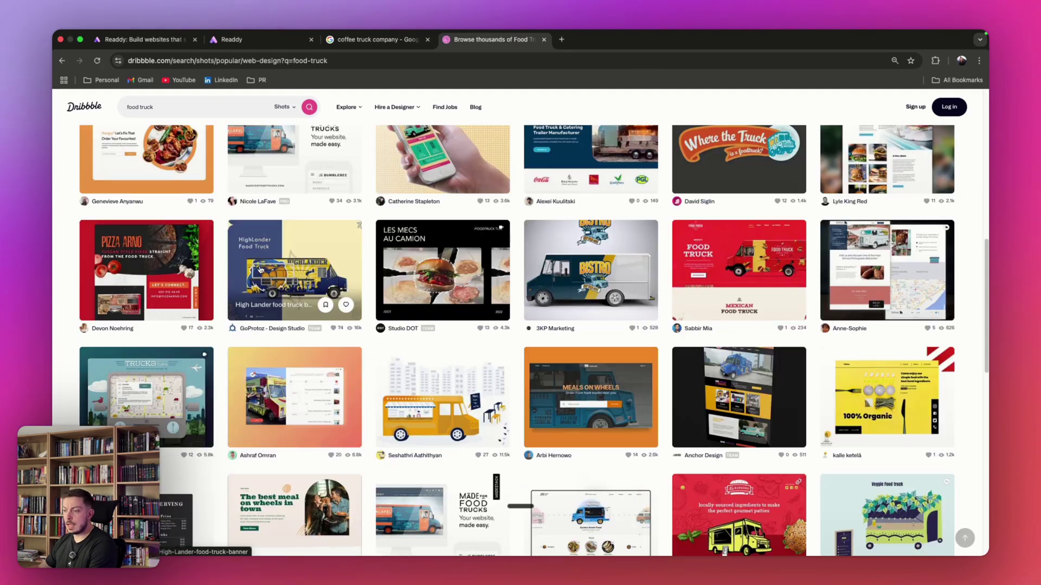
pyautogui.click(274, 254)
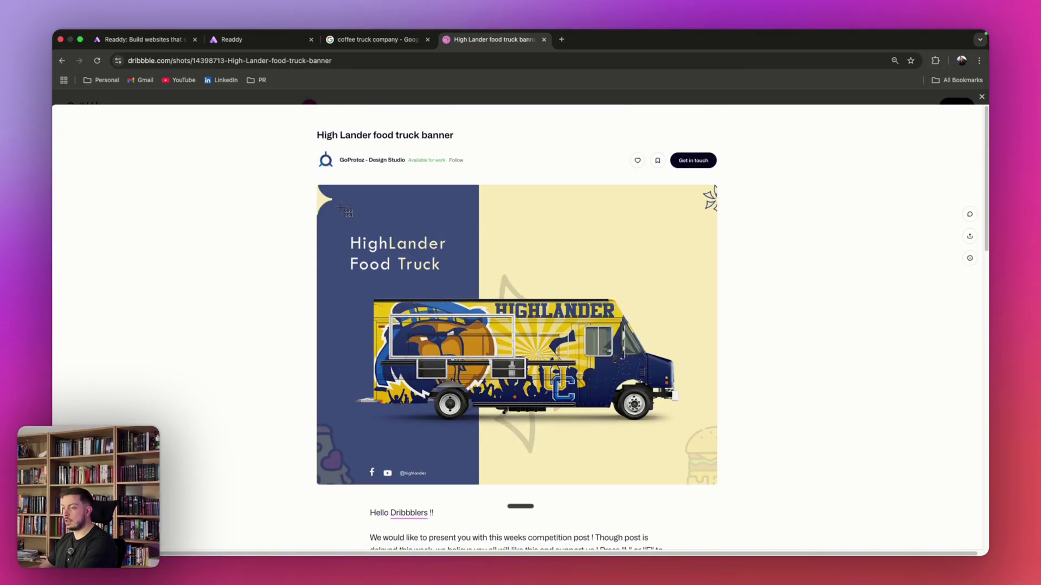
# - Screenshot the High Lander banner and attach it to the Readdy prompt as a reference image
pyautogui.press('super+shift+4')
pyautogui.moveTo(310, 180); pyautogui.dragTo(720, 489)
pyautogui.click(232, 44)
pyautogui.moveTo(908, 479); pyautogui.dragTo(491, 395)
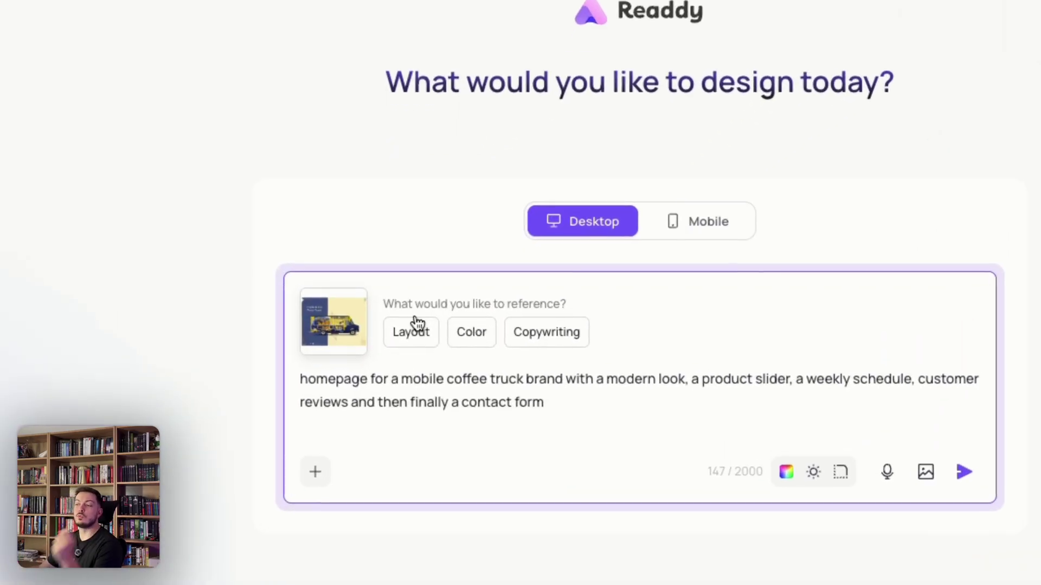
# - Use the reference image for colours and save yellow as the primary colour
pyautogui.click(472, 339)
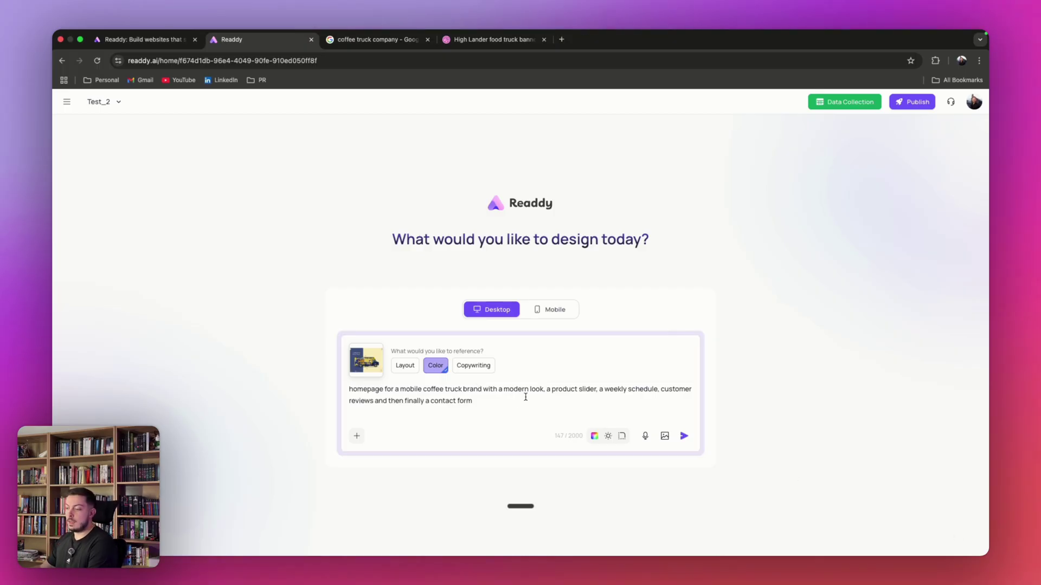
pyautogui.click(606, 438)
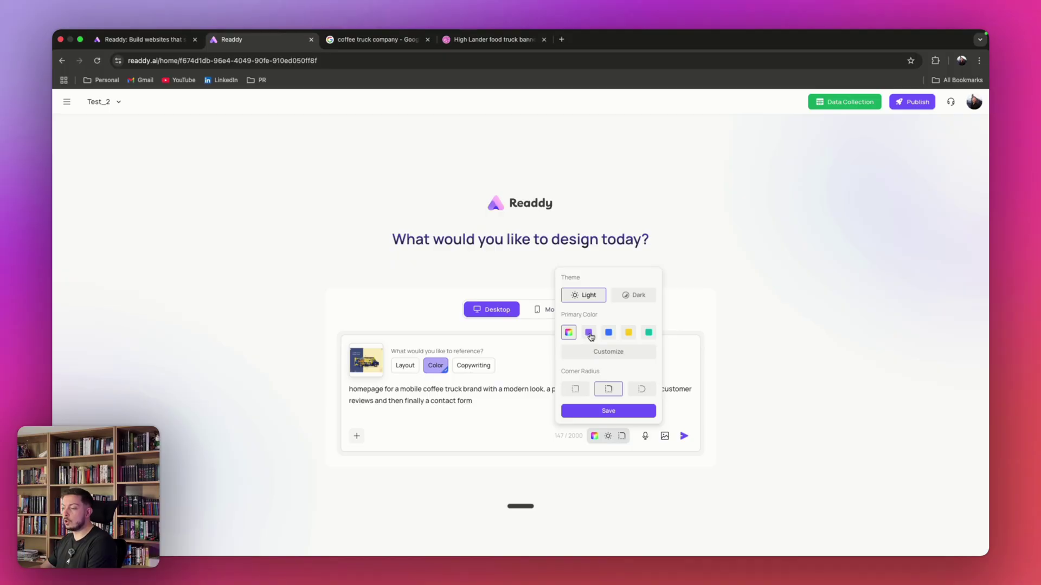
pyautogui.click(608, 334)
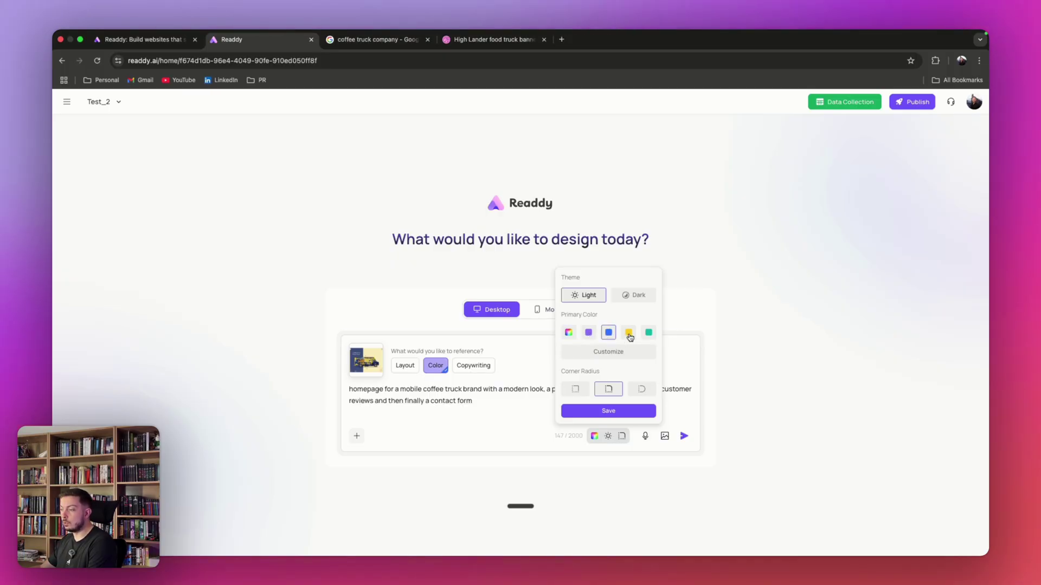
pyautogui.click(628, 333)
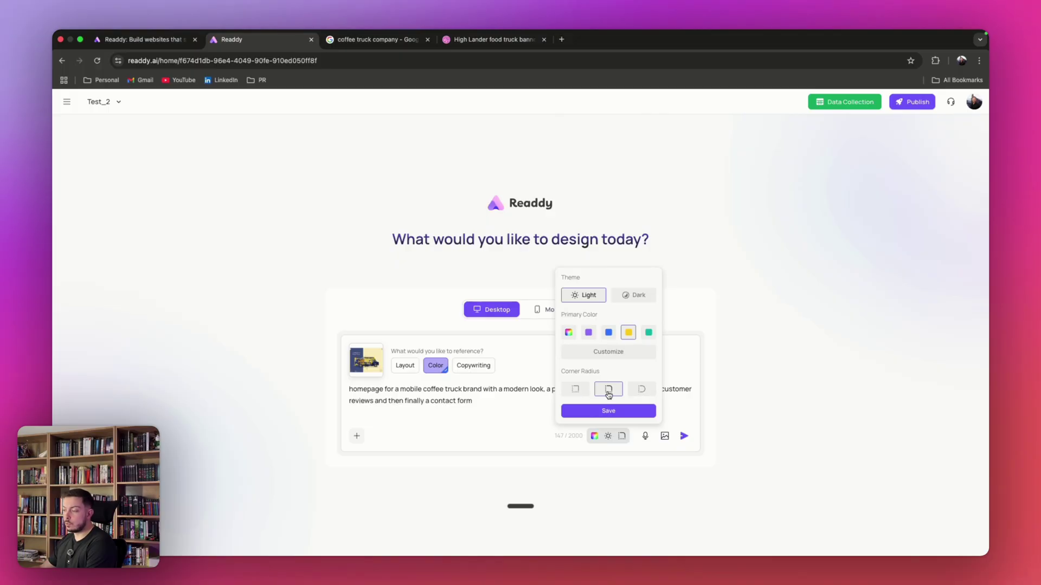
pyautogui.click(610, 411)
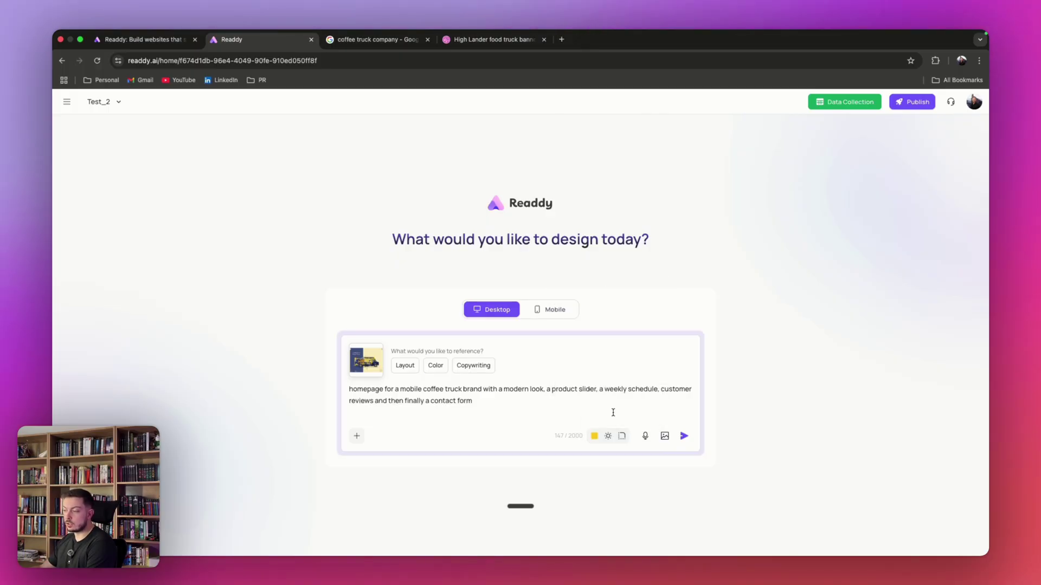
# - Submit the prompt and review the proposed navy-and-yellow page plan down to the footer
pyautogui.click(684, 438)
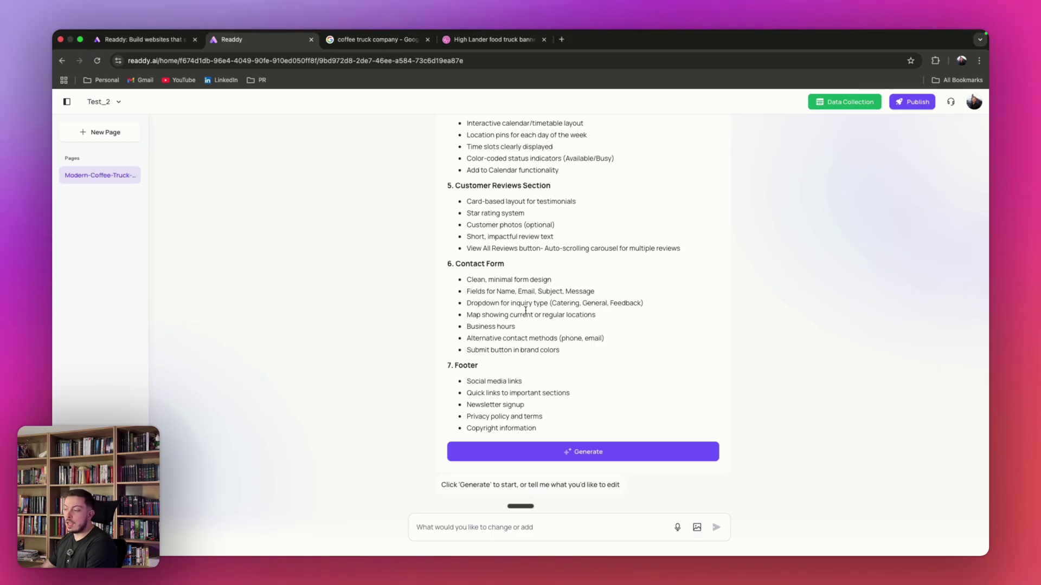
pyautogui.scroll(8, 525, 310)
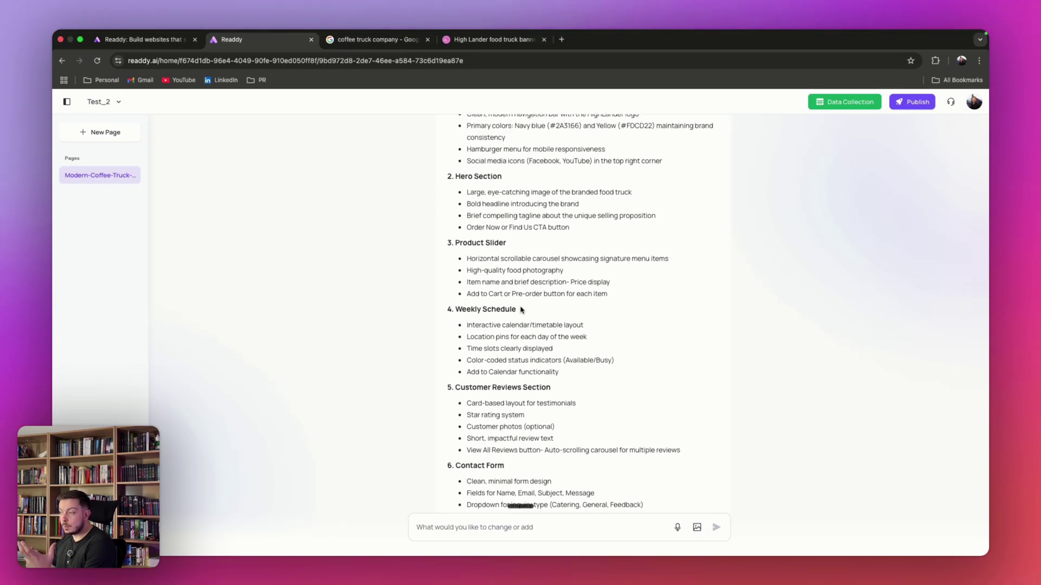
pyautogui.scroll(4, 521, 306)
pyautogui.scroll(-1, 515, 304)
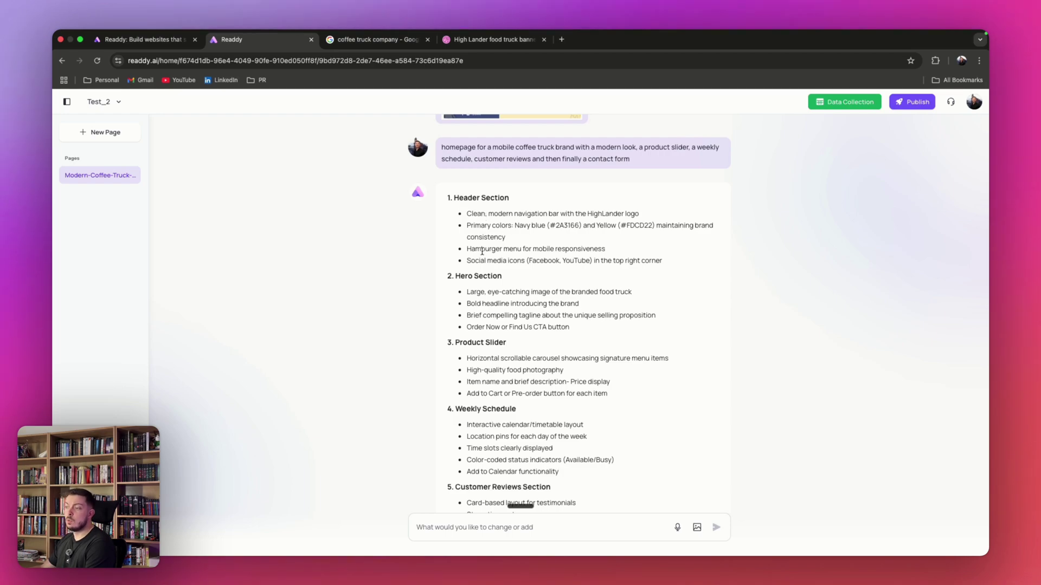
pyautogui.moveTo(482, 248); pyautogui.dragTo(535, 251)
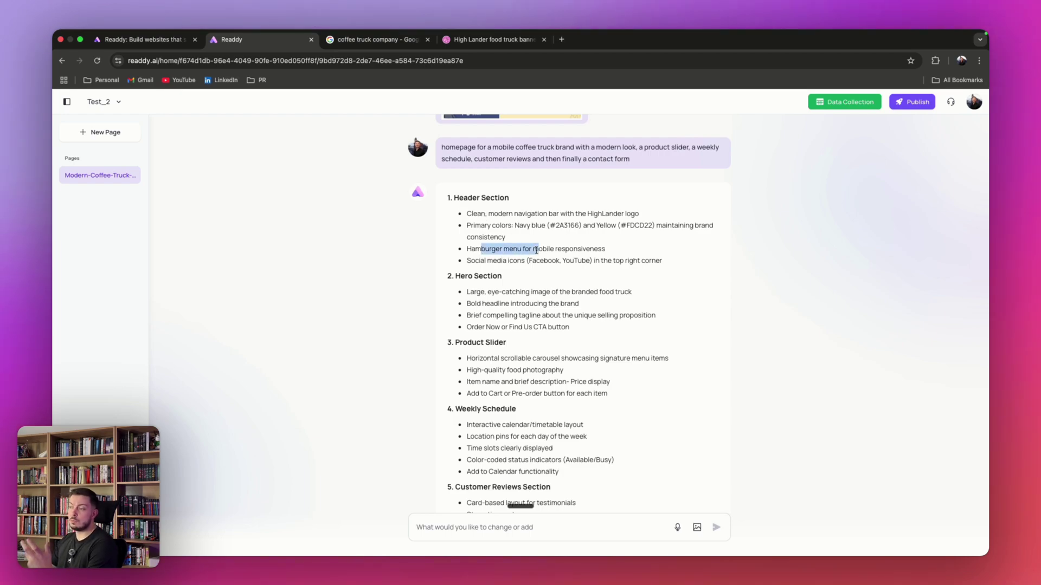
pyautogui.click(535, 250)
pyautogui.scroll(-1, 535, 251)
pyautogui.scroll(-4, 506, 271)
pyautogui.scroll(-10, 509, 297)
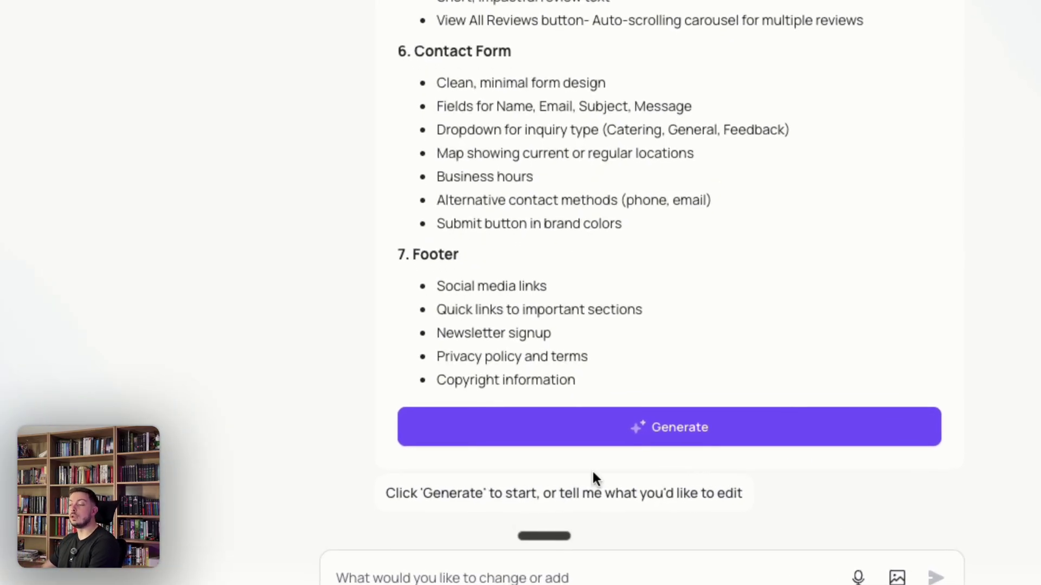
# - Generate the page from the plan and let the preview build
pyautogui.click(678, 435)
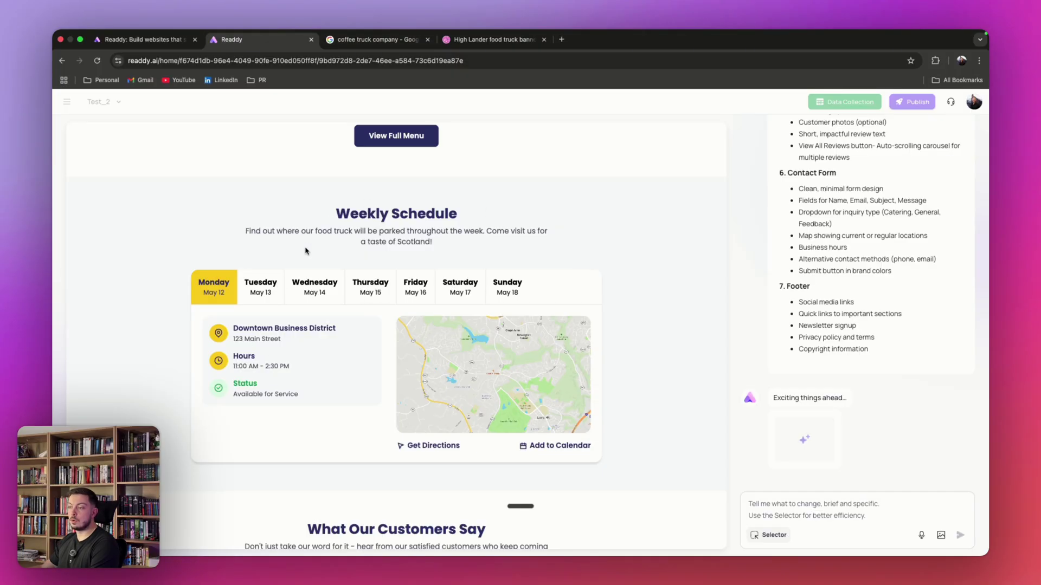
# - Scroll the preview through hero, menu, schedule and contact sections until version V1 appears
pyautogui.scroll(-3, 314, 260)
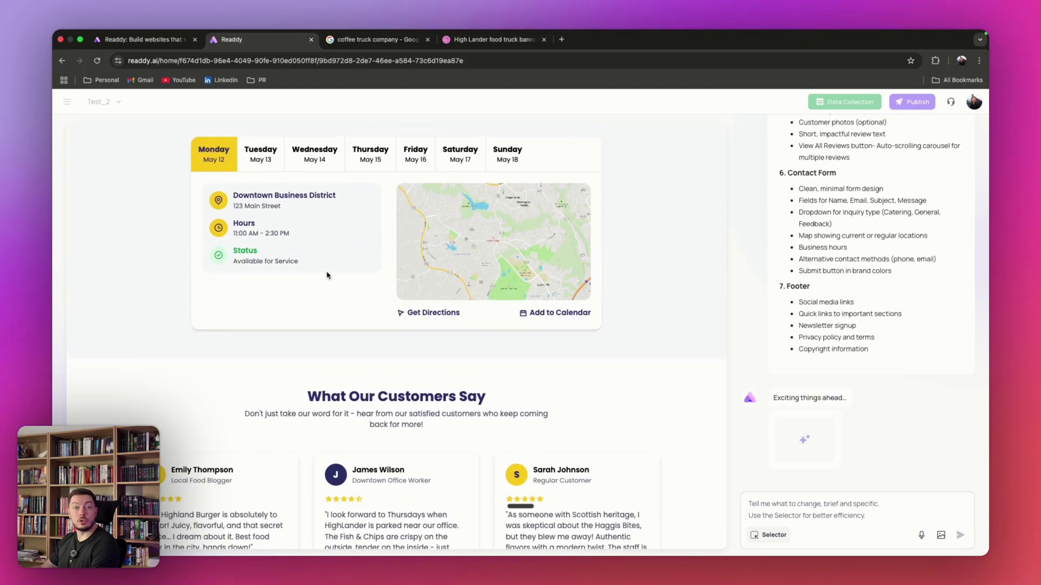
pyautogui.scroll(-2, 327, 275)
pyautogui.scroll(-1, 326, 275)
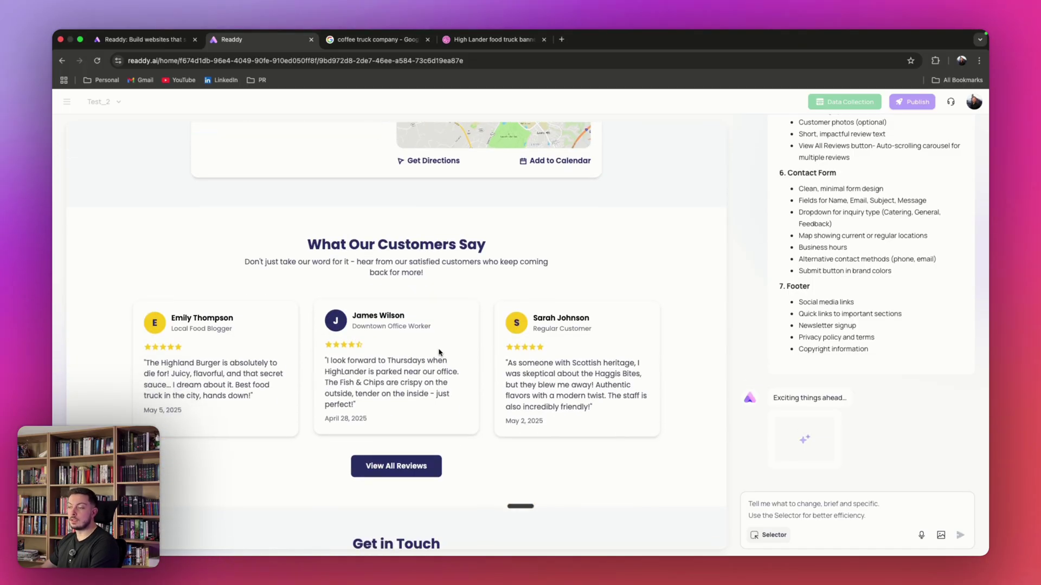
pyautogui.scroll(-3, 512, 420)
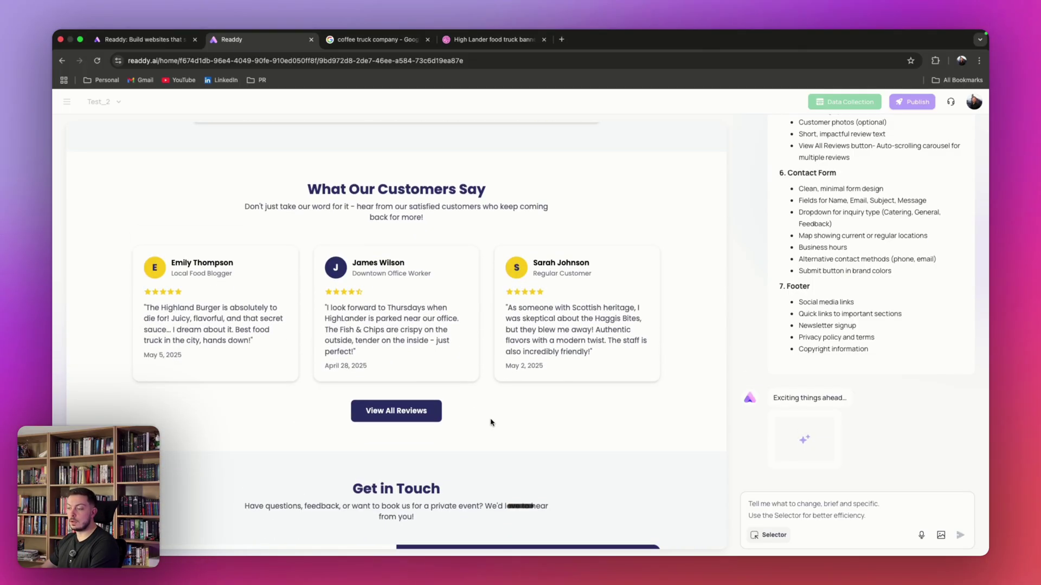
pyautogui.scroll(-6, 483, 428)
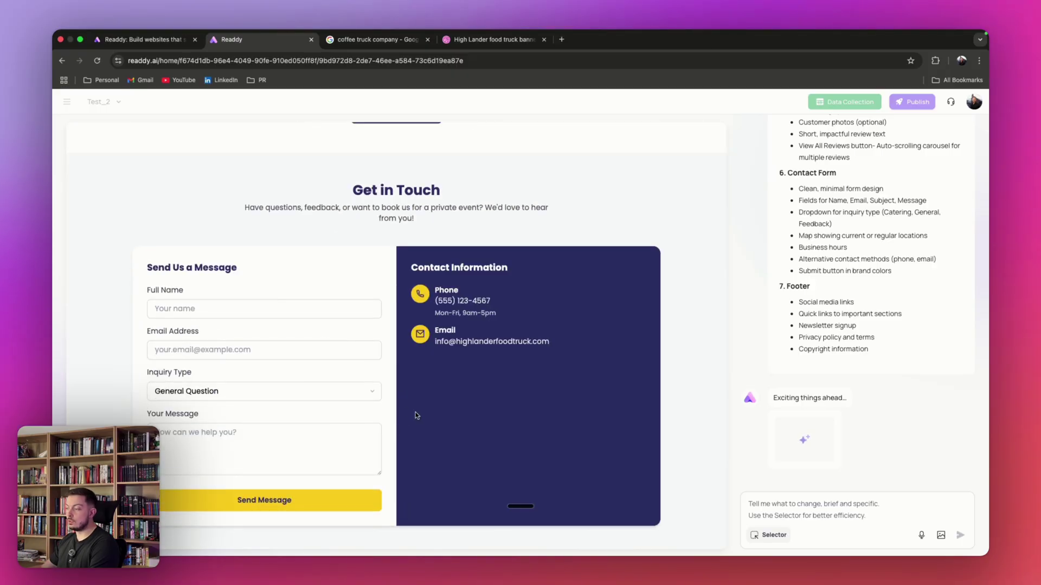
pyautogui.scroll(-1, 378, 419)
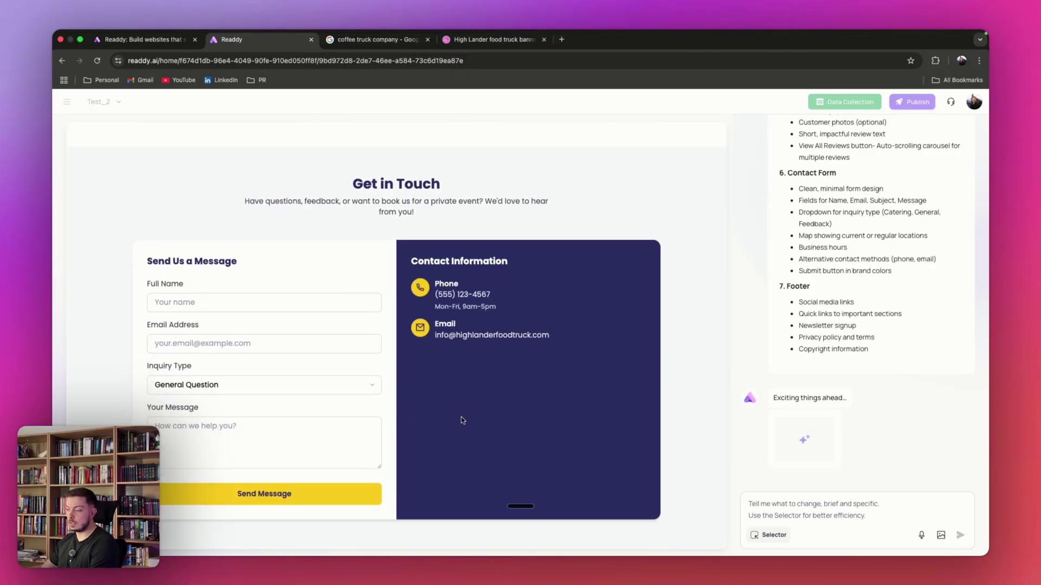
pyautogui.scroll(10, 461, 417)
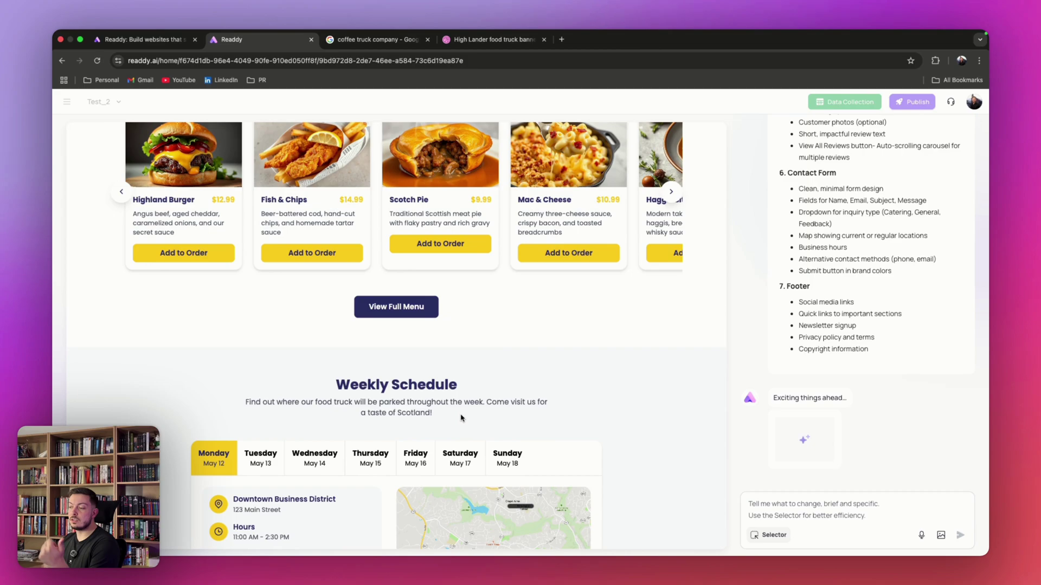
pyautogui.scroll(-2, 461, 417)
pyautogui.scroll(8, 461, 417)
pyautogui.scroll(1, 461, 417)
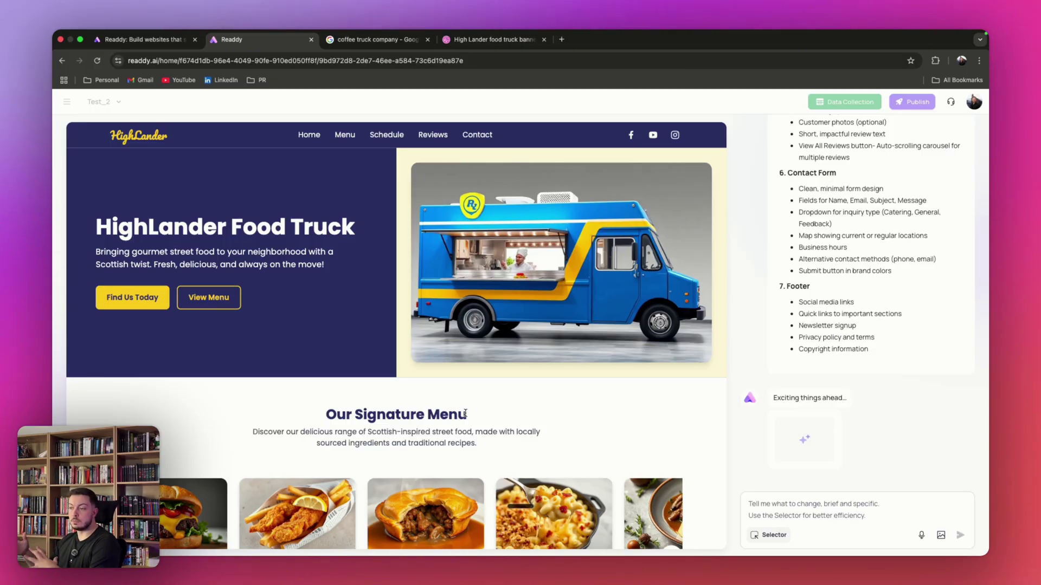
pyautogui.scroll(-4, 415, 423)
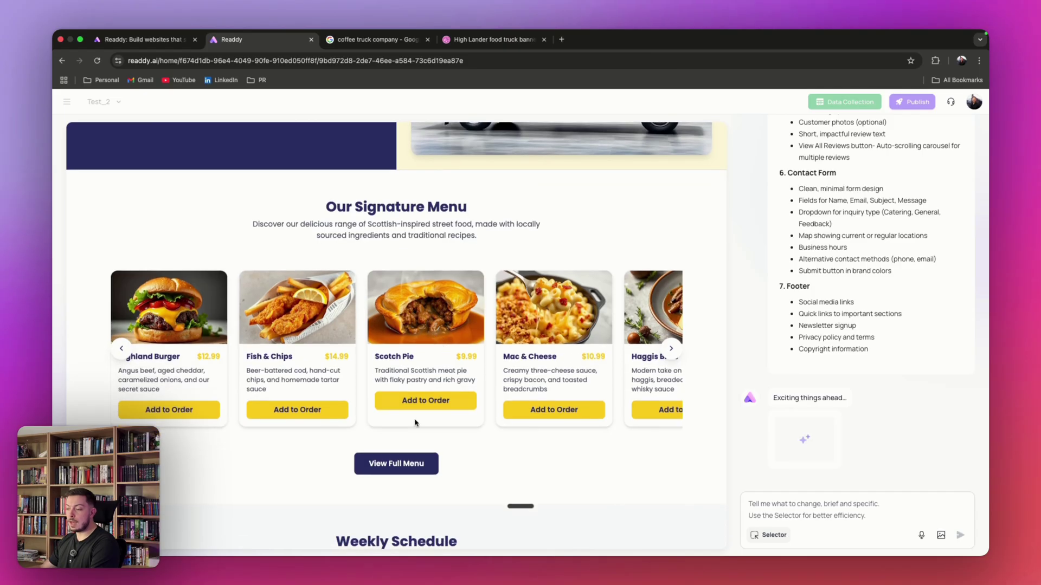
pyautogui.scroll(4, 401, 368)
pyautogui.scroll(-6, 390, 314)
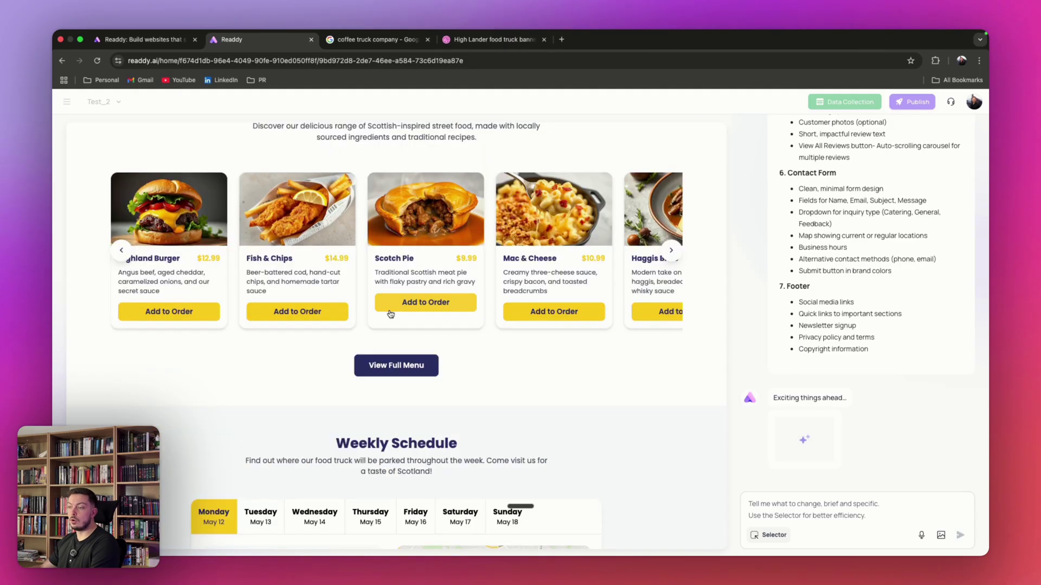
pyautogui.scroll(-15, 557, 397)
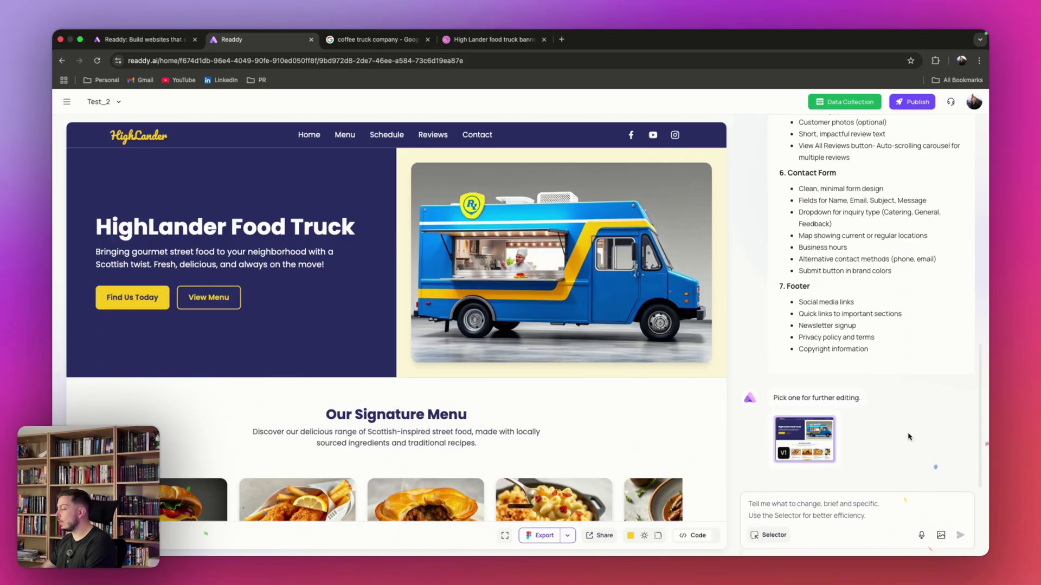
# - Ask the assistant to make the website specific to coffee rather than food, then review the rebranded V2 page
pyautogui.click(800, 510)
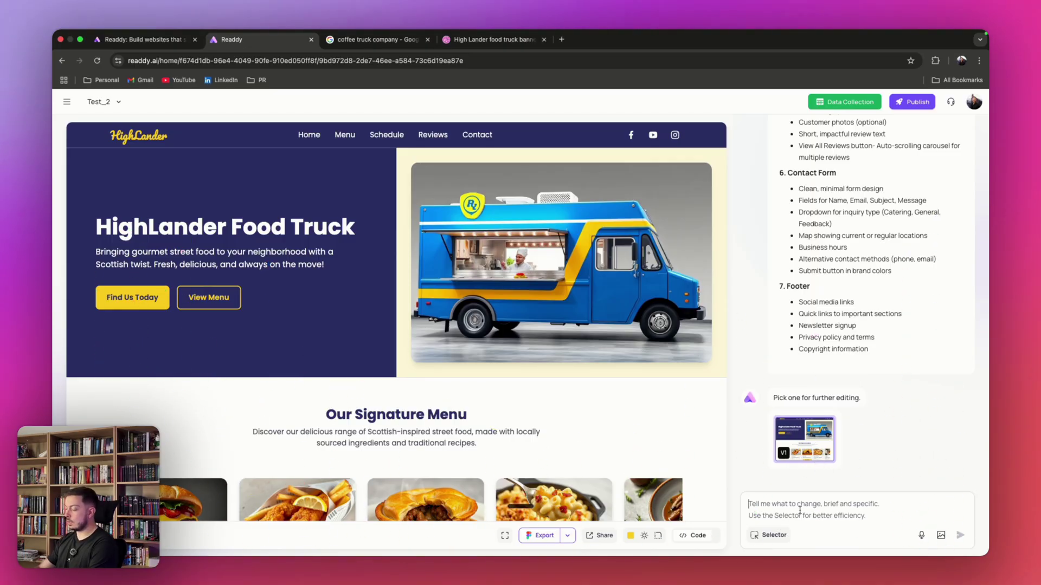
pyautogui.write('Please')
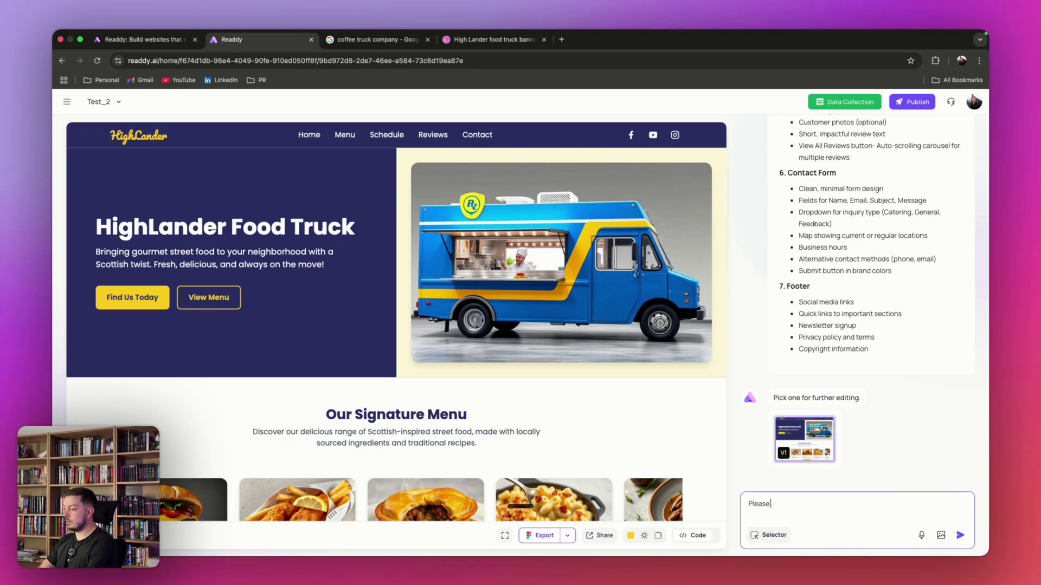
pyautogui.write(' edit the wesbite to be specific to')
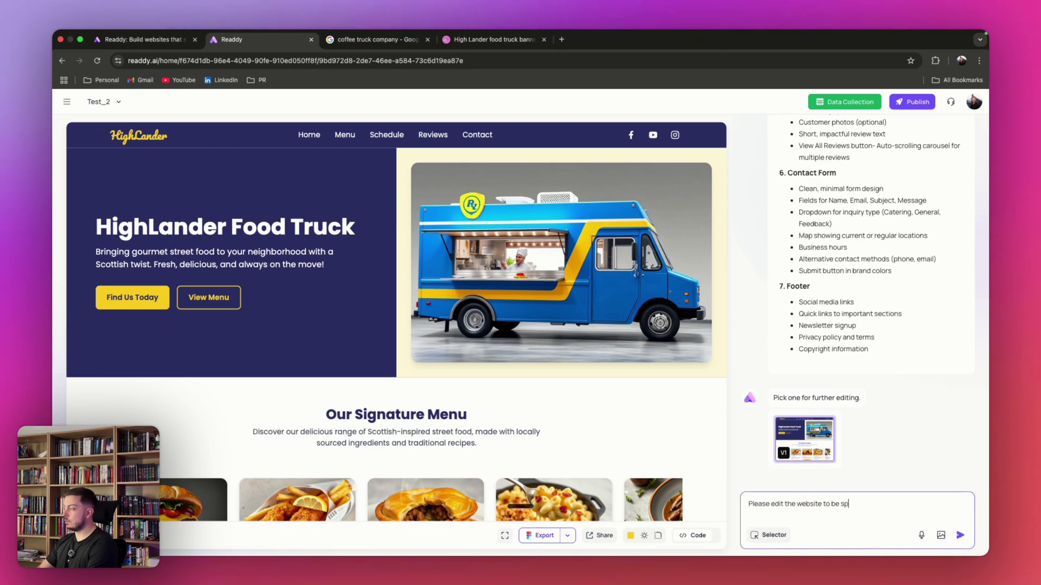
pyautogui.write(' coffee rather than food')
pyautogui.press('Return')
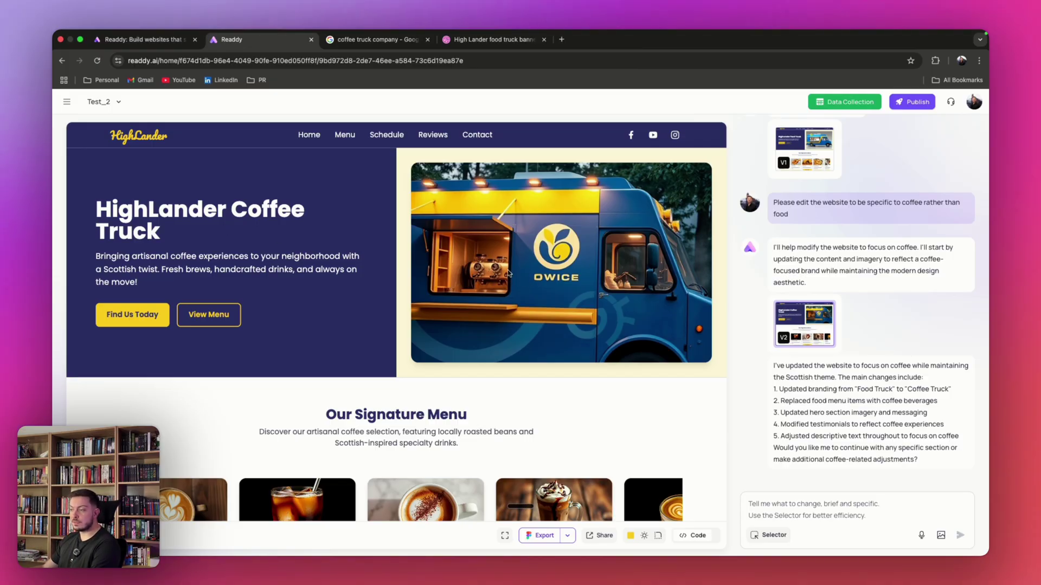
pyautogui.scroll(-3, 548, 274)
pyautogui.scroll(-2, 487, 270)
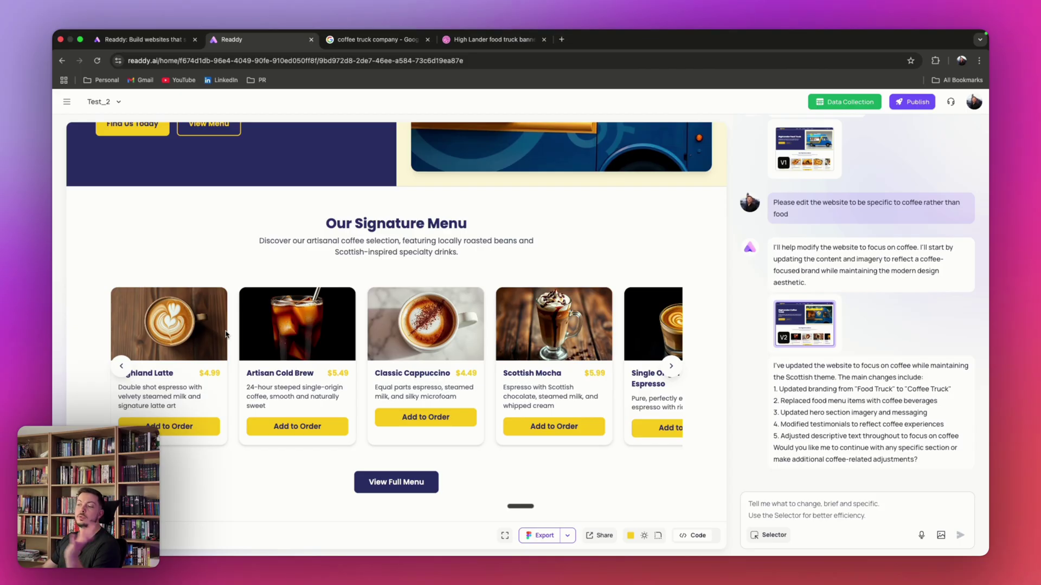
pyautogui.scroll(-15, 290, 301)
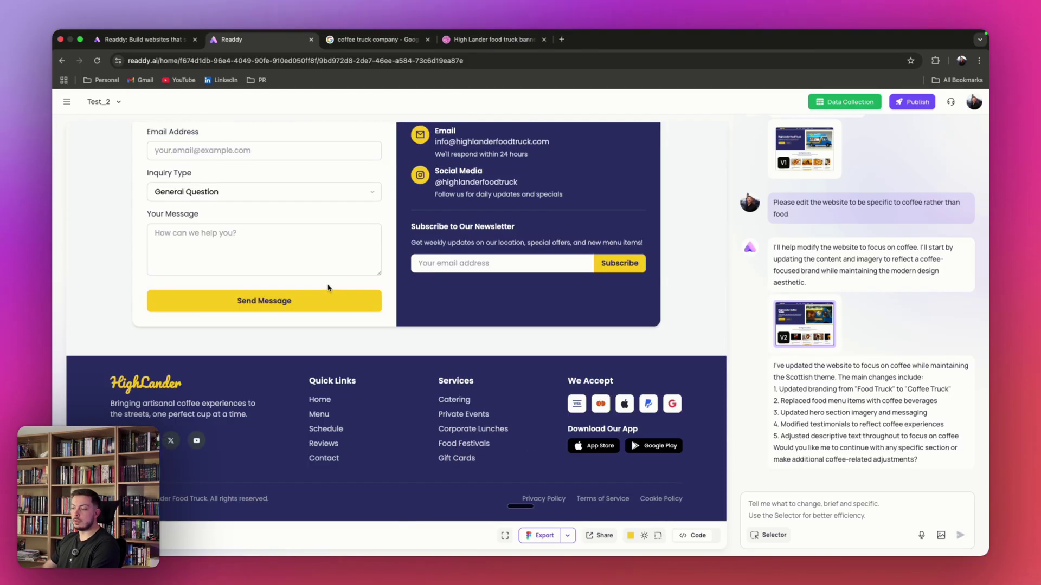
pyautogui.scroll(20, 327, 287)
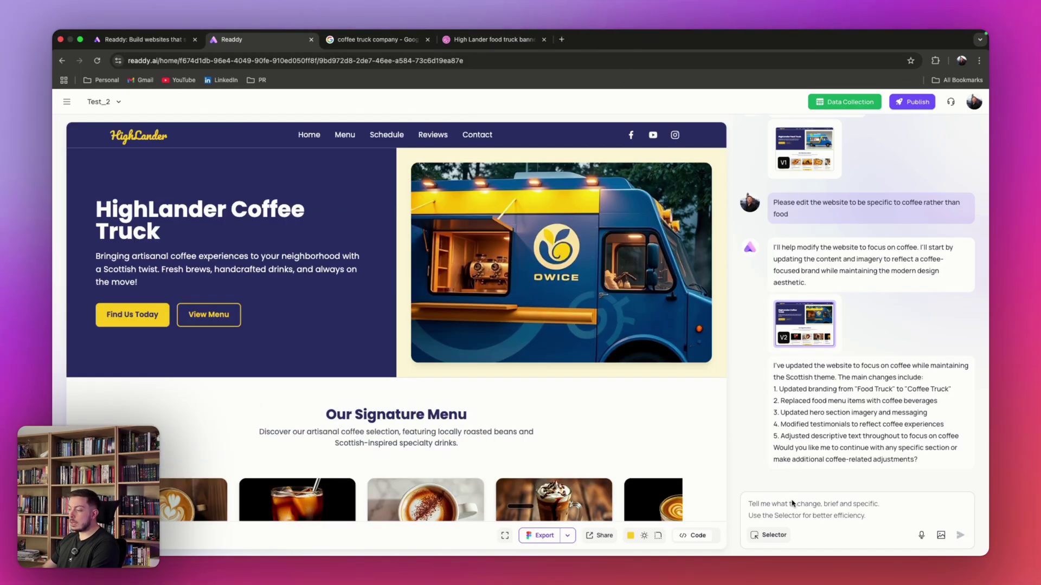
# - Request a hover shimmer effect on each menu item and check the resulting V3 preview
pyautogui.write('Please can you add a shimmer effect to each menu item when the user ho')
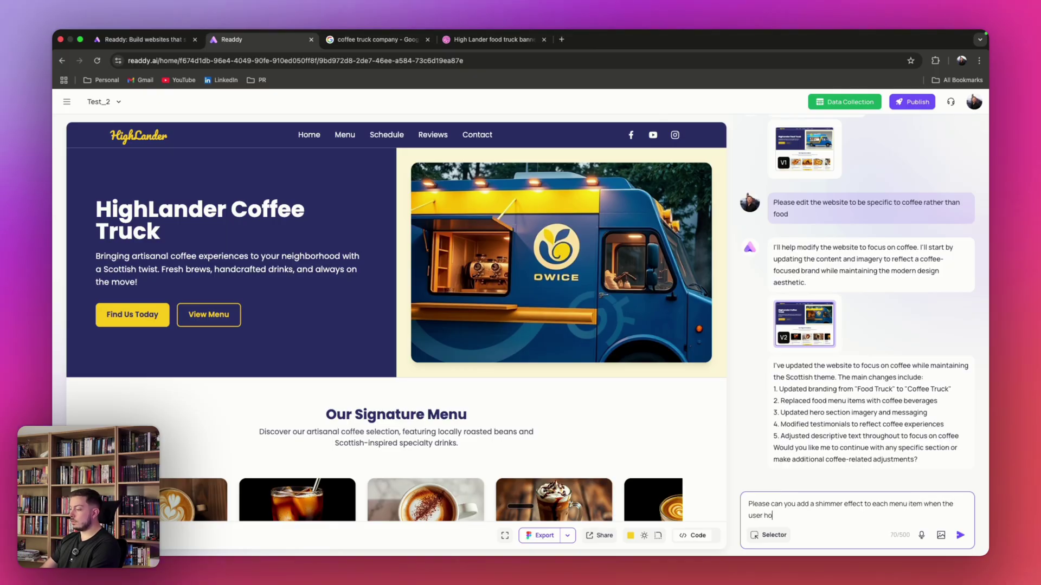
pyautogui.write('vers over it')
pyautogui.press('Return')
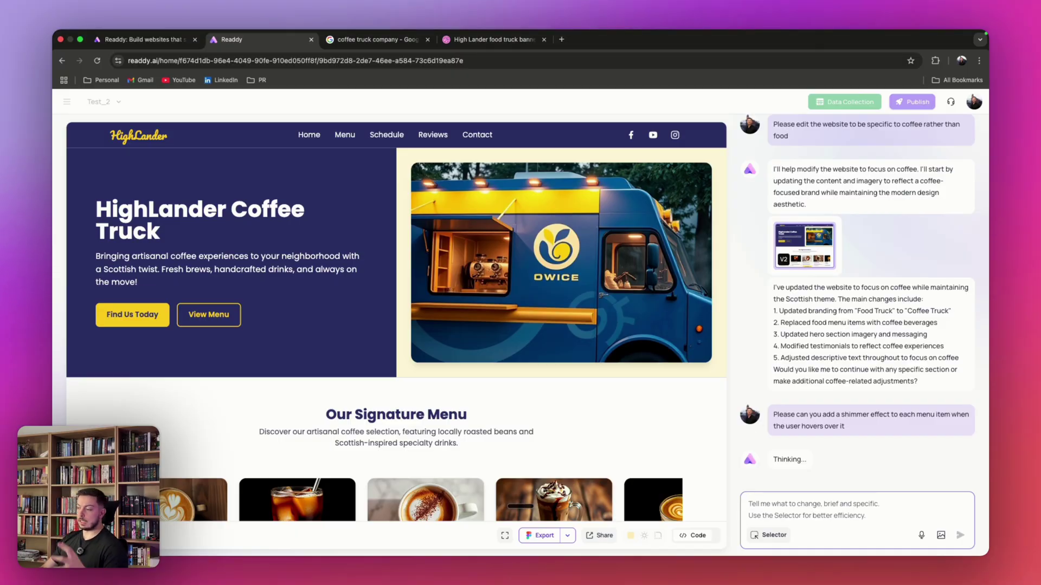
pyautogui.scroll(-5, 247, 372)
pyautogui.scroll(2, 247, 372)
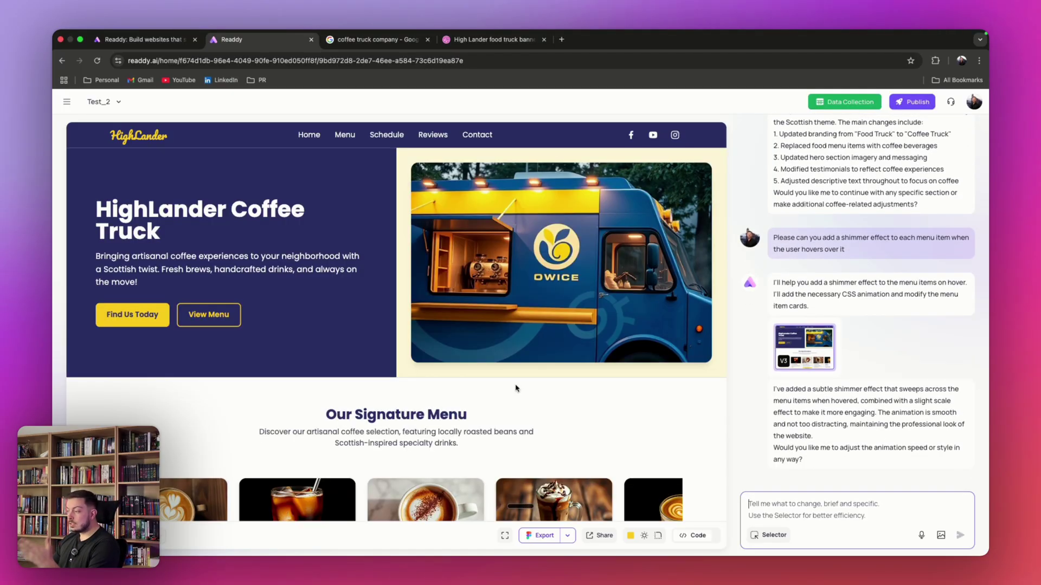
pyautogui.scroll(-4, 222, 479)
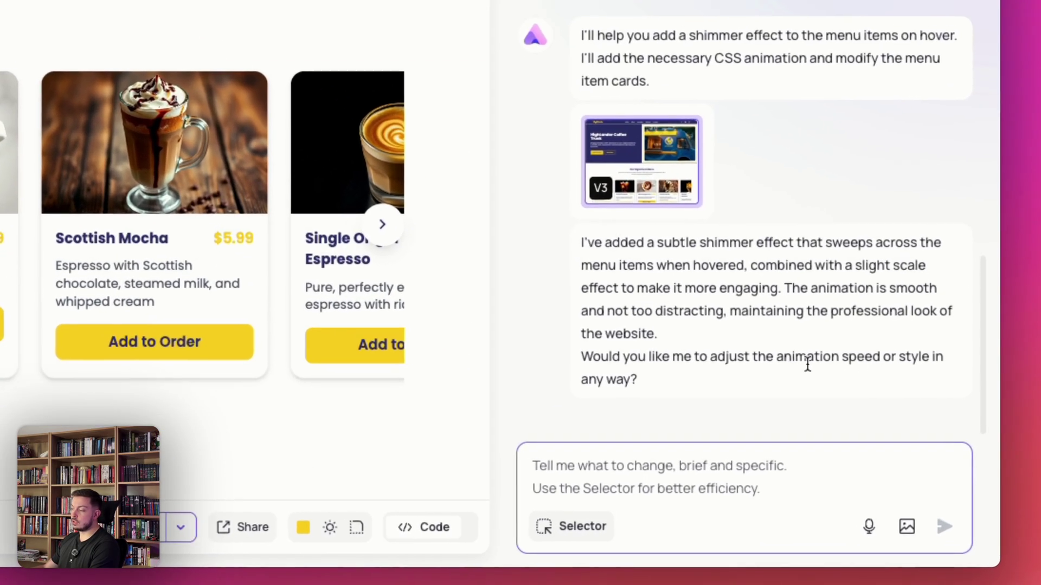
# - Reply 'No thank you' to decline animation tweaks, then try the homepage's View Full Menu link
pyautogui.write('No thank y')
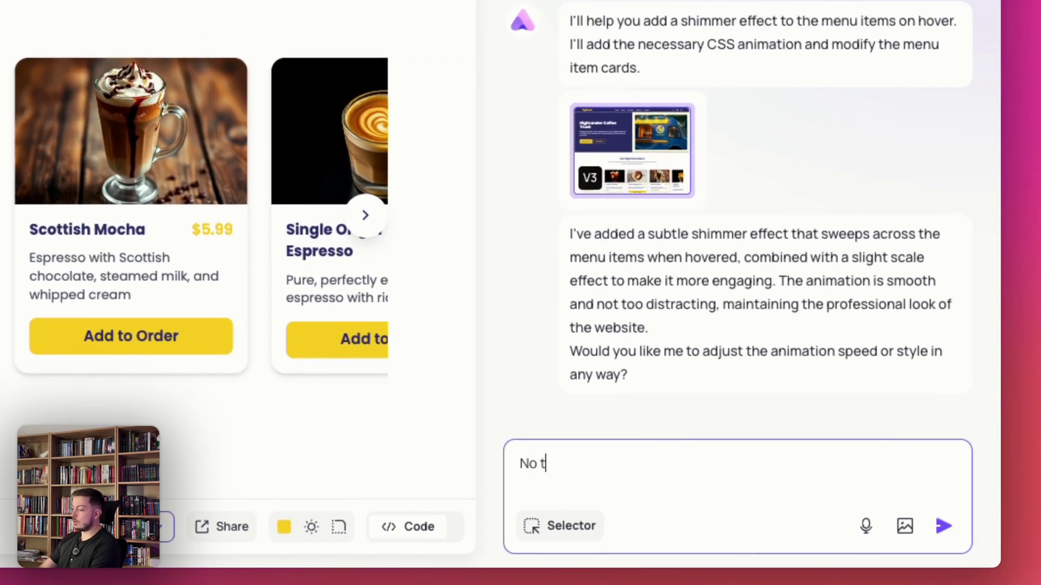
pyautogui.write('ou')
pyautogui.press('Return')
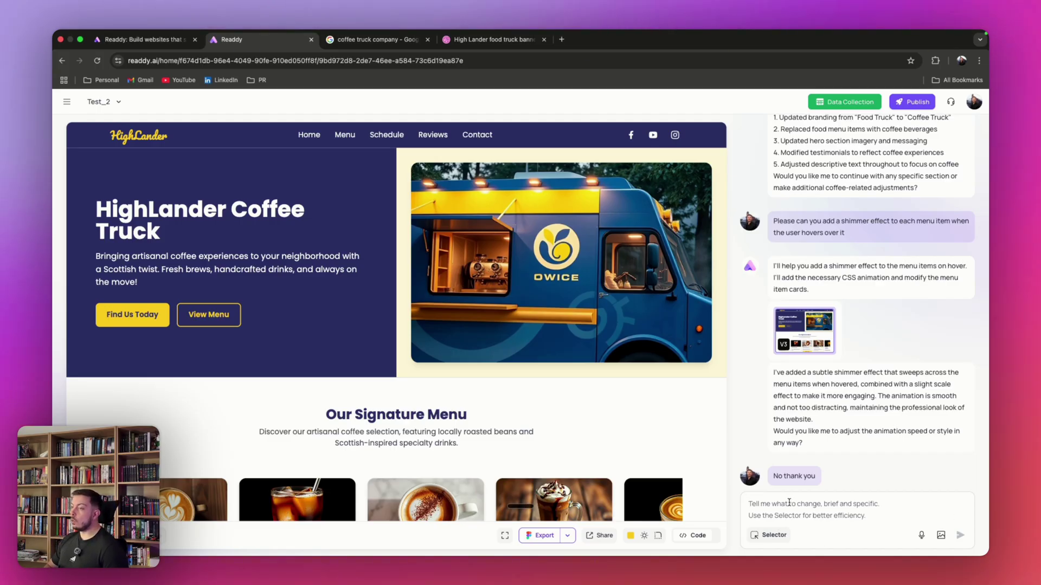
pyautogui.scroll(-5, 365, 387)
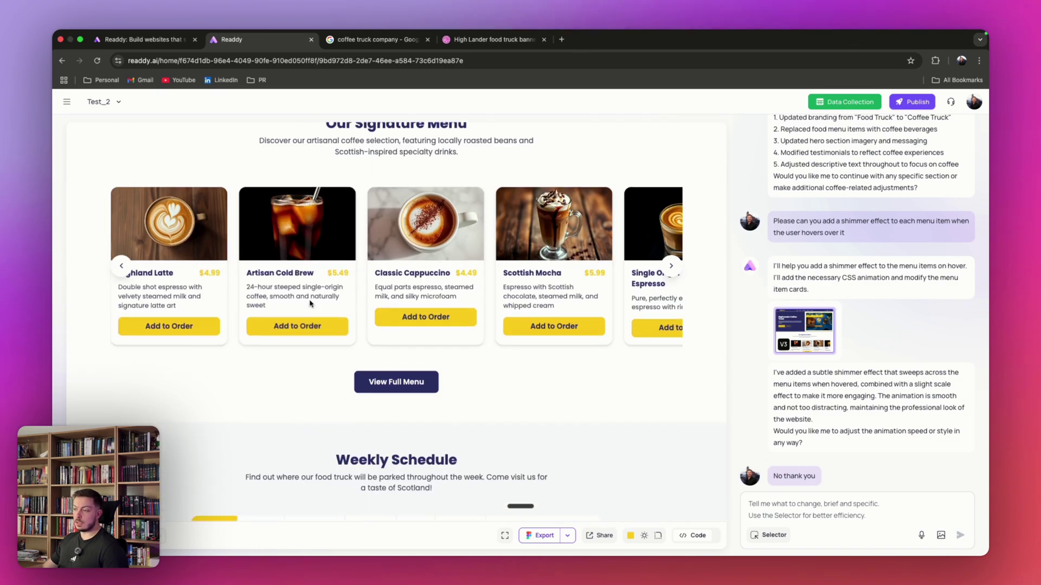
pyautogui.click(365, 387)
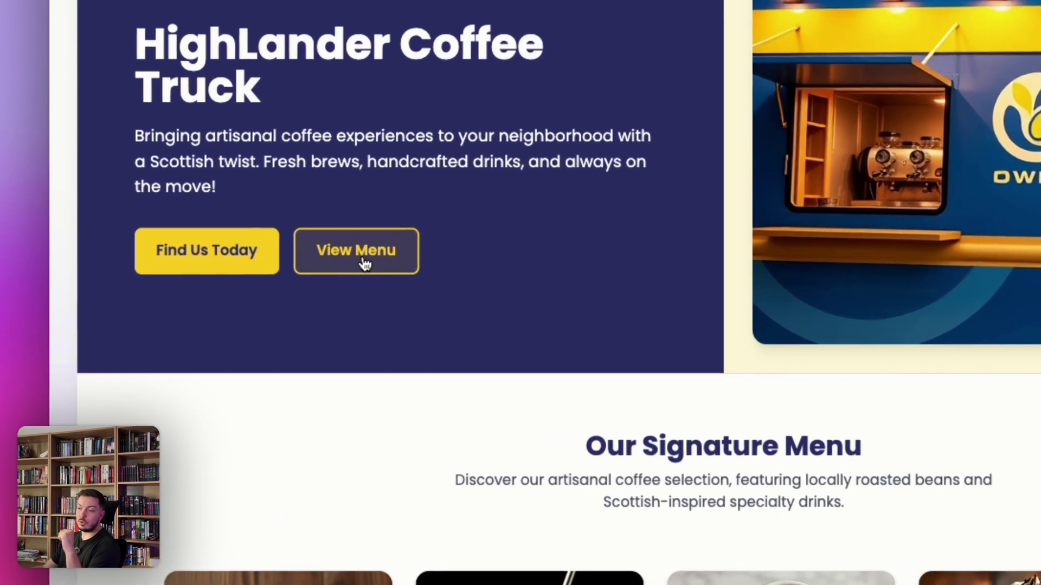
# - Follow the hero's View Menu link and generate the missing full menu page
pyautogui.click(211, 319)
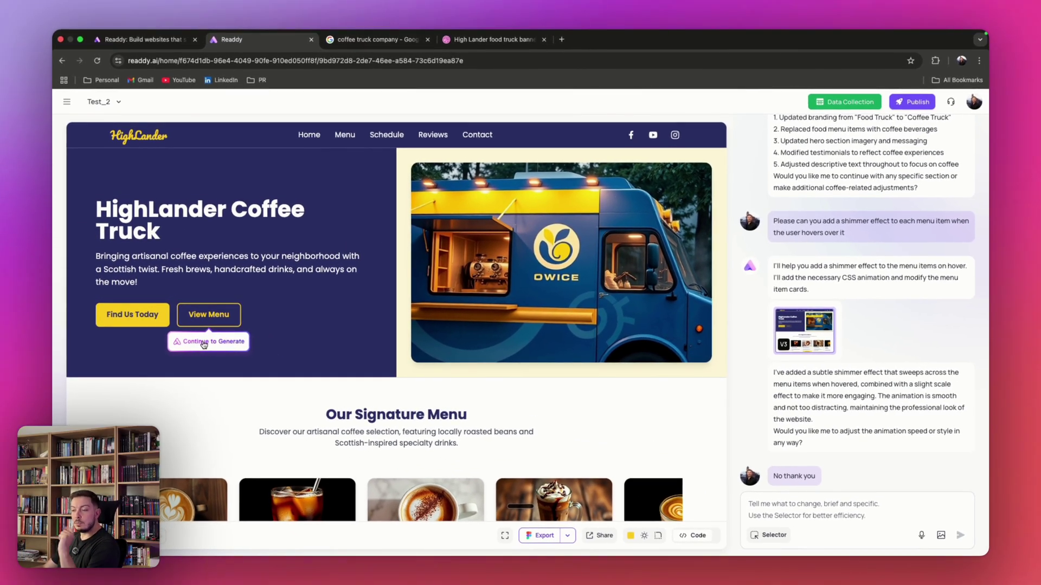
pyautogui.click(204, 343)
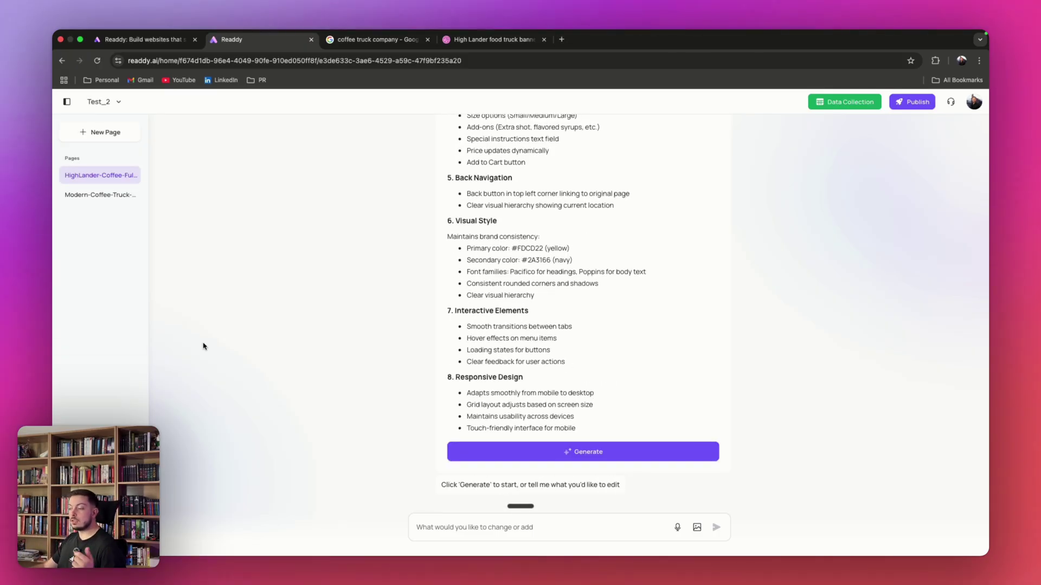
pyautogui.click(571, 453)
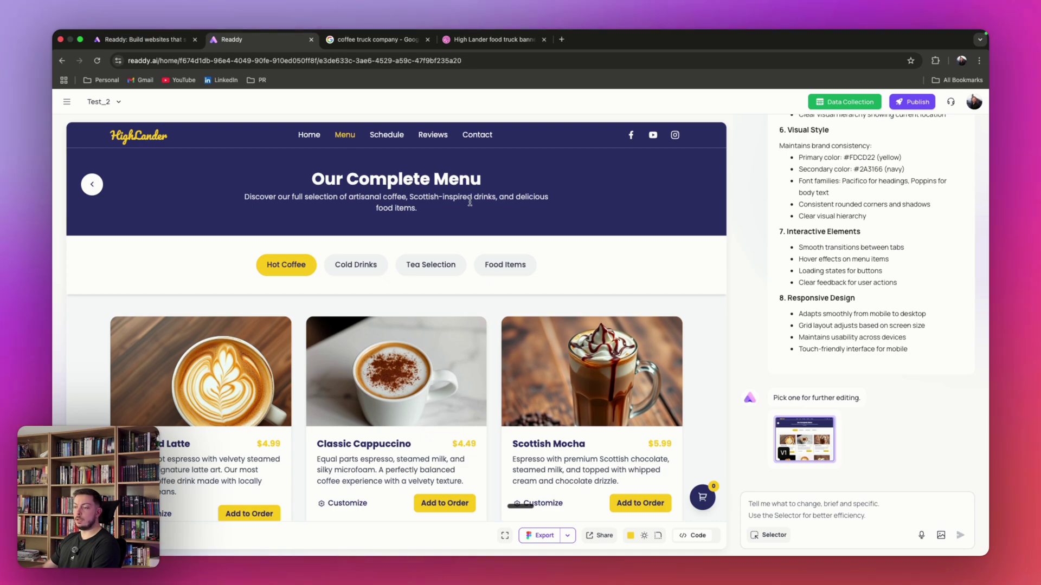
pyautogui.click(344, 271)
pyautogui.click(282, 265)
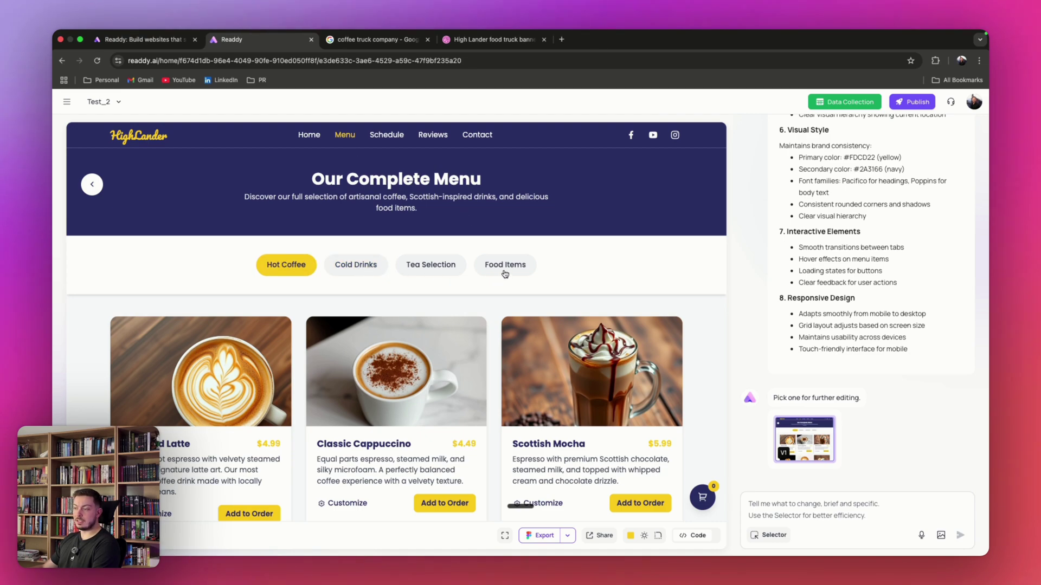
pyautogui.scroll(-5, 379, 271)
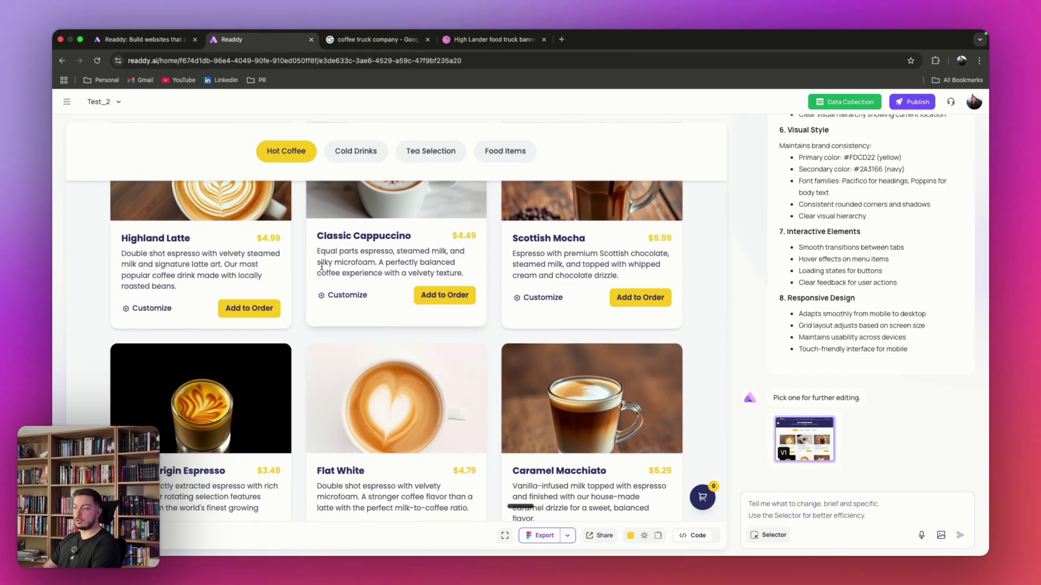
pyautogui.scroll(-3, 322, 266)
pyautogui.scroll(8, 323, 265)
pyautogui.scroll(-3, 352, 273)
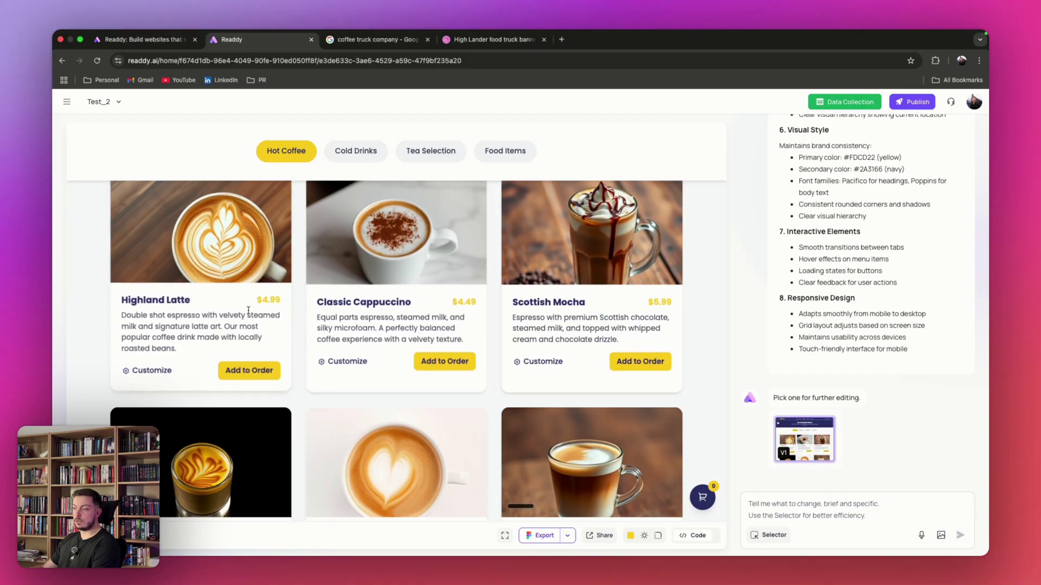
pyautogui.scroll(-5, 383, 319)
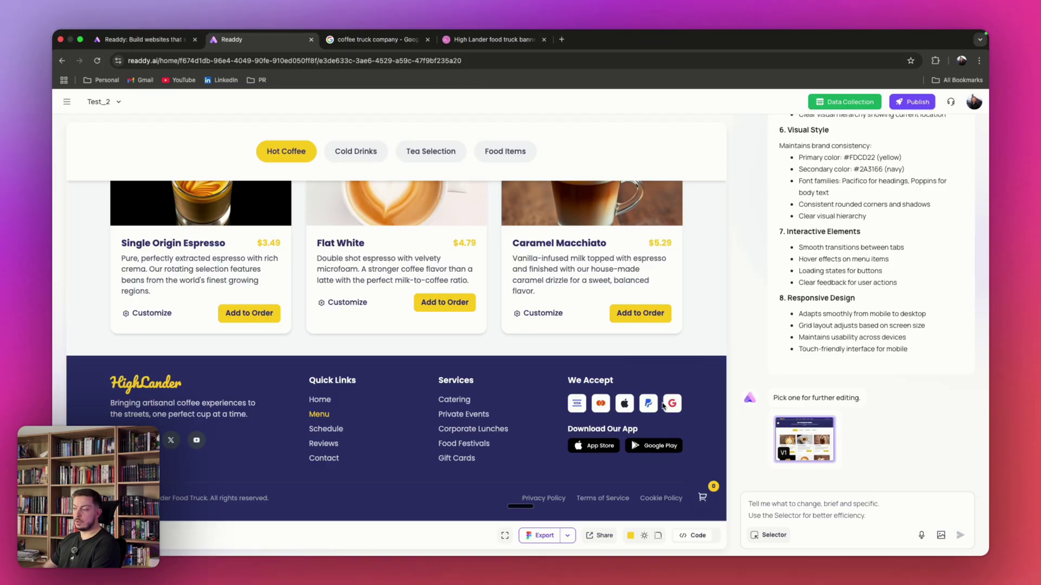
pyautogui.click(452, 448)
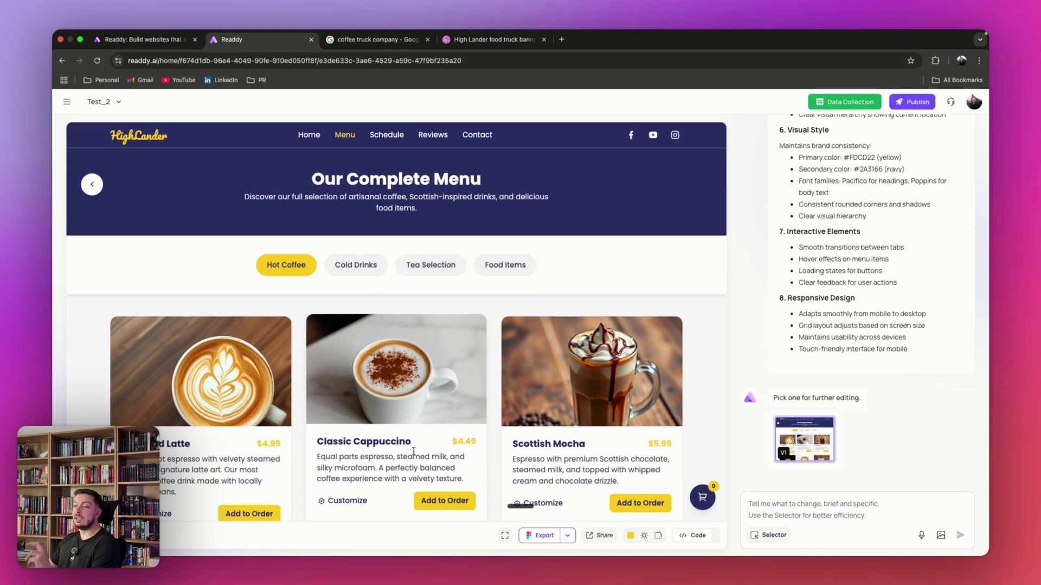
pyautogui.click(353, 269)
pyautogui.click(289, 269)
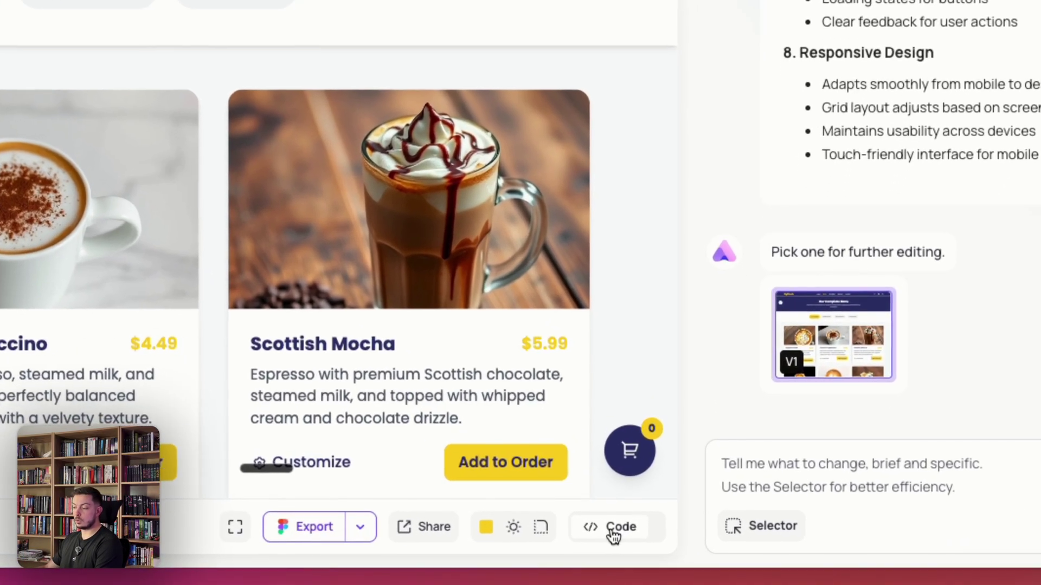
pyautogui.click(613, 536)
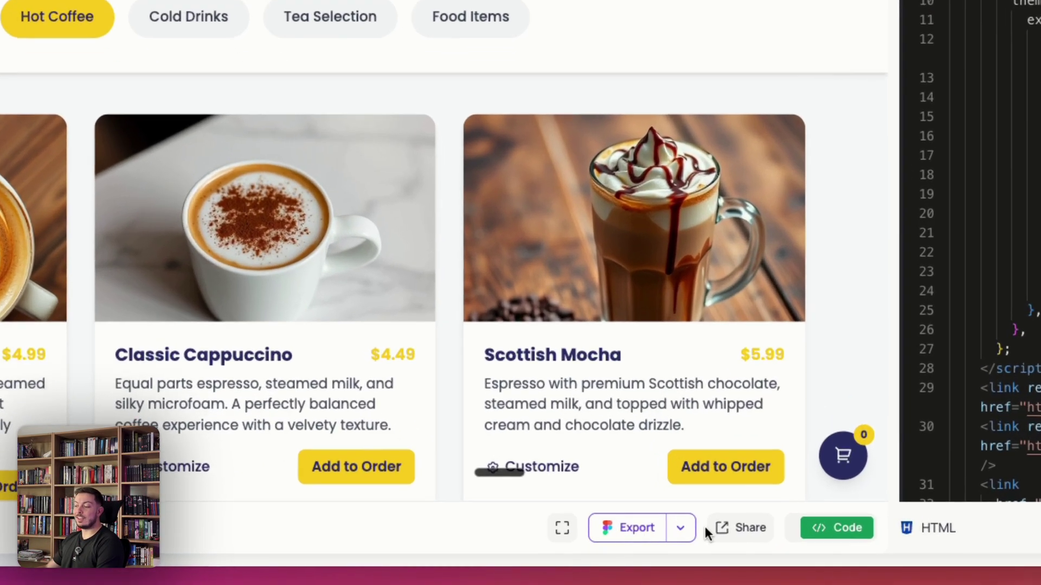
pyautogui.click(680, 528)
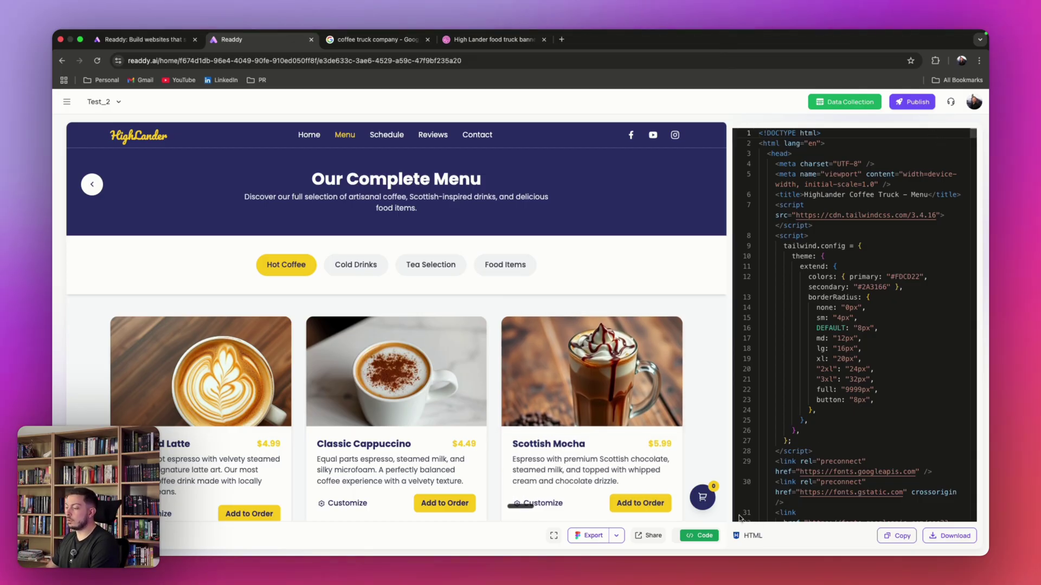
pyautogui.click(699, 536)
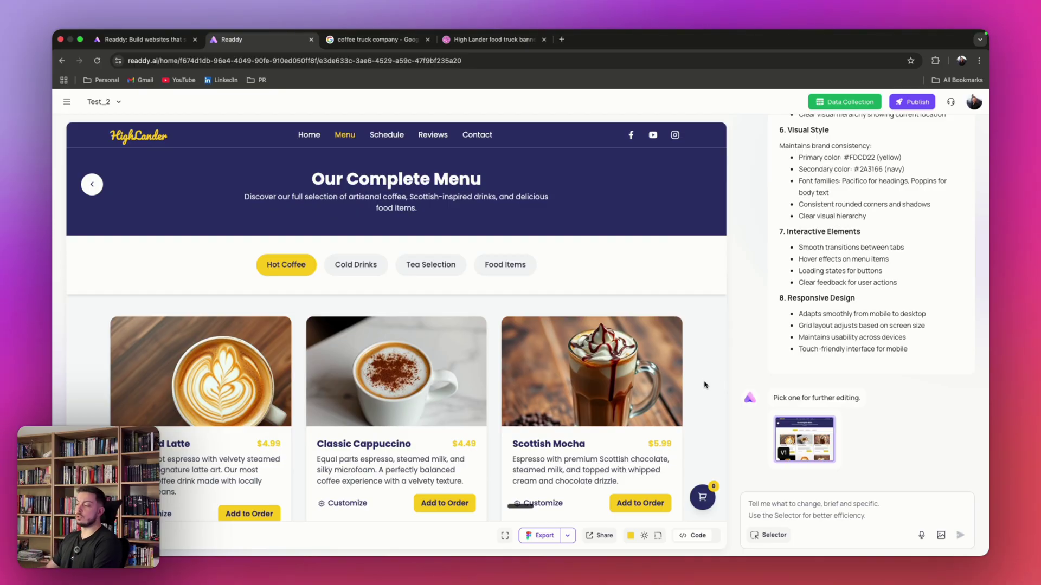
# - Select the Highland Latte photo and look at its replacement options, then dismiss them
pyautogui.click(769, 537)
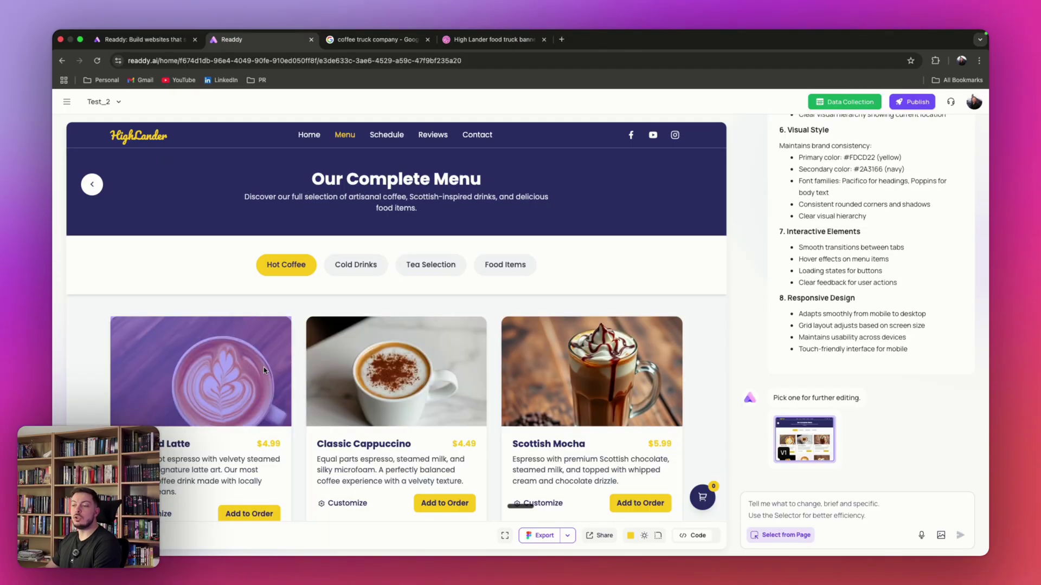
pyautogui.click(229, 367)
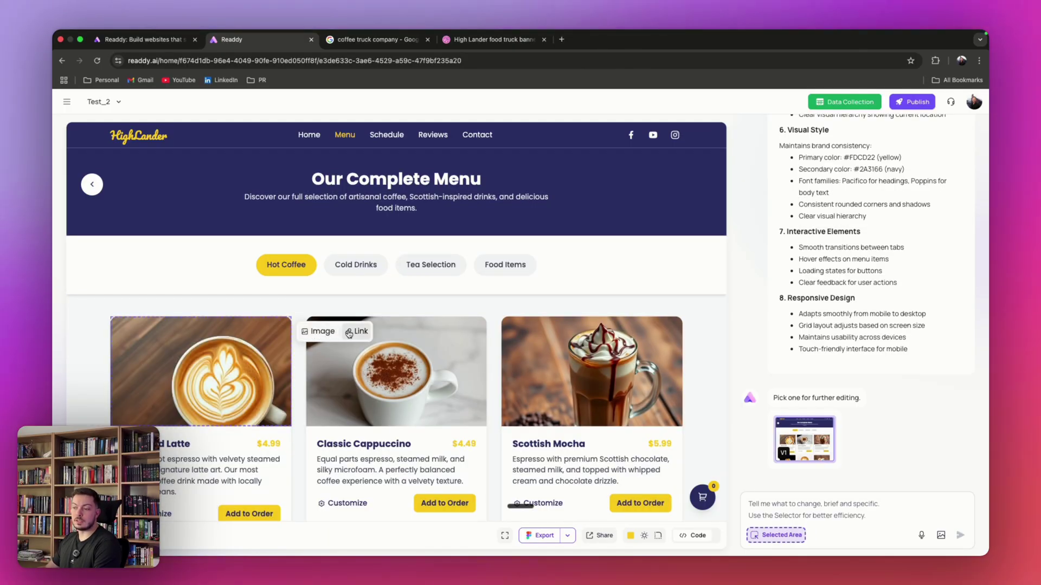
pyautogui.click(324, 332)
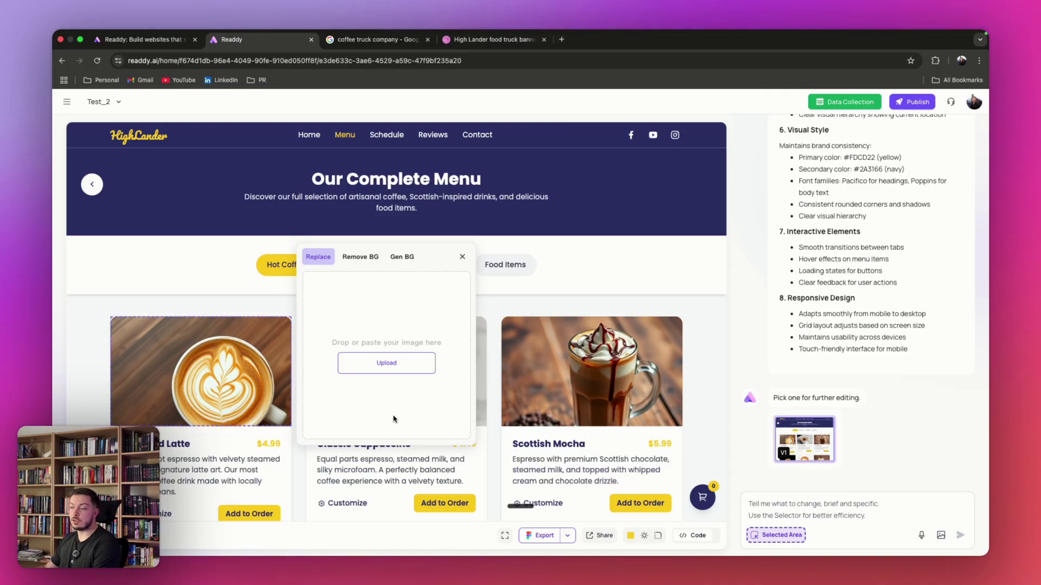
pyautogui.click(462, 256)
# - Rename the Cold Drinks tab label to 'Ice Cold Drinks' and save
pyautogui.click(337, 266)
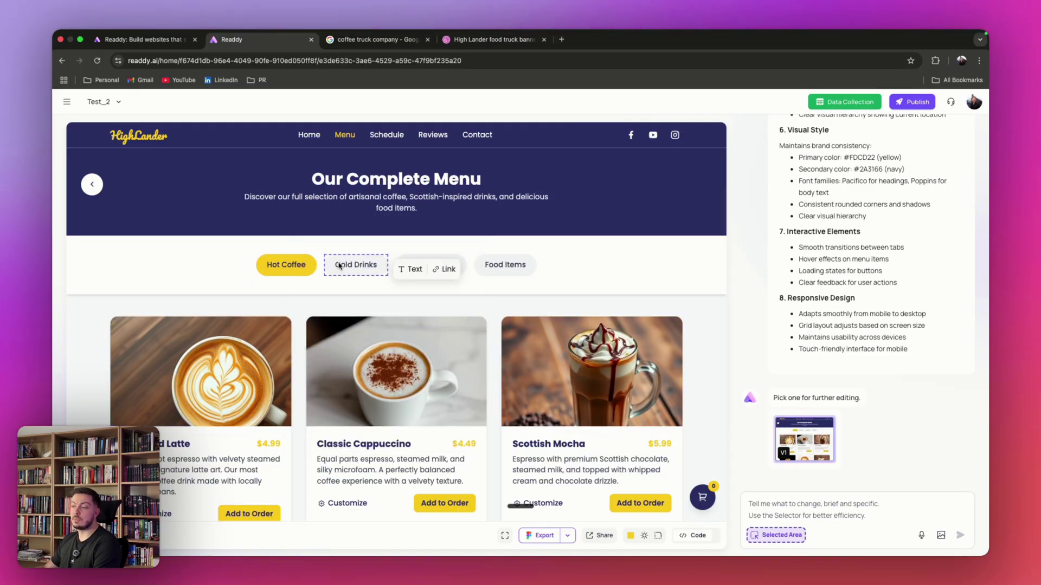
pyautogui.click(406, 274)
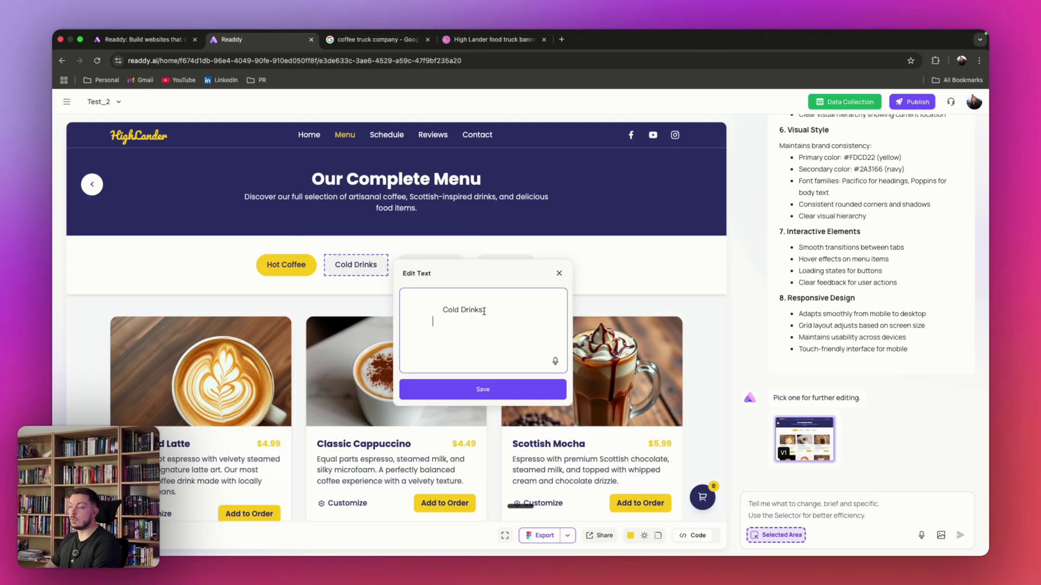
pyautogui.doubleClick(458, 309)
pyautogui.press('BackSpace')
pyautogui.write('Ice Cold')
pyautogui.click(476, 394)
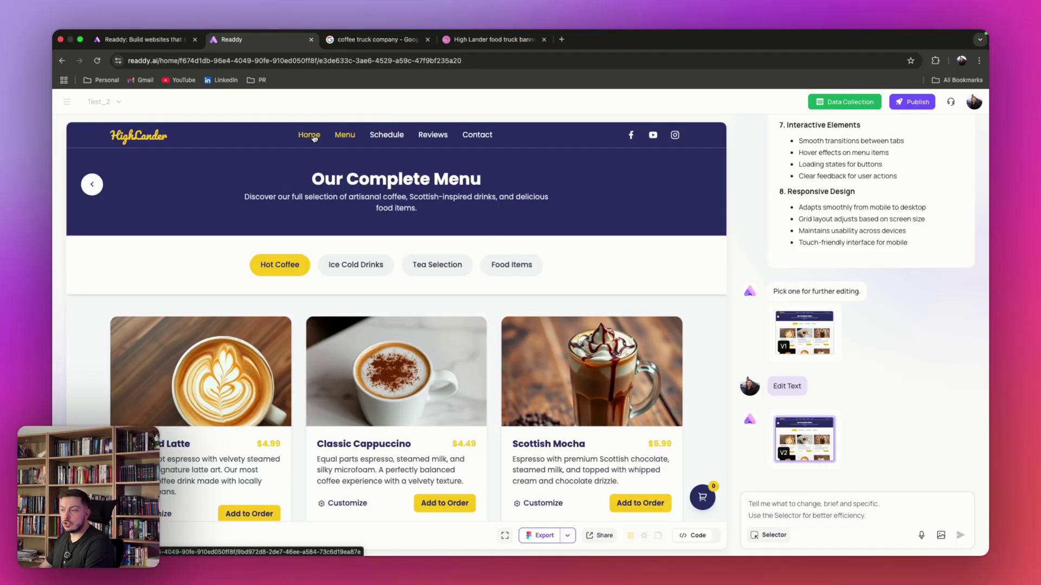
# - Load the HighLander homepage from the preview's Home navigation link
pyautogui.click(316, 139)
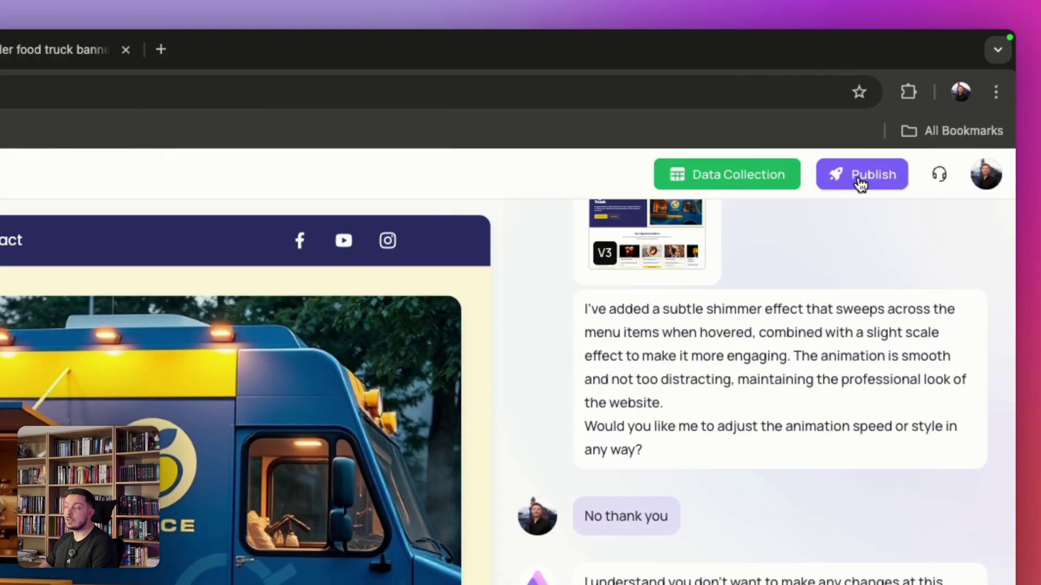
# - Publish the HighLander Coffee Truck website live
pyautogui.click(860, 183)
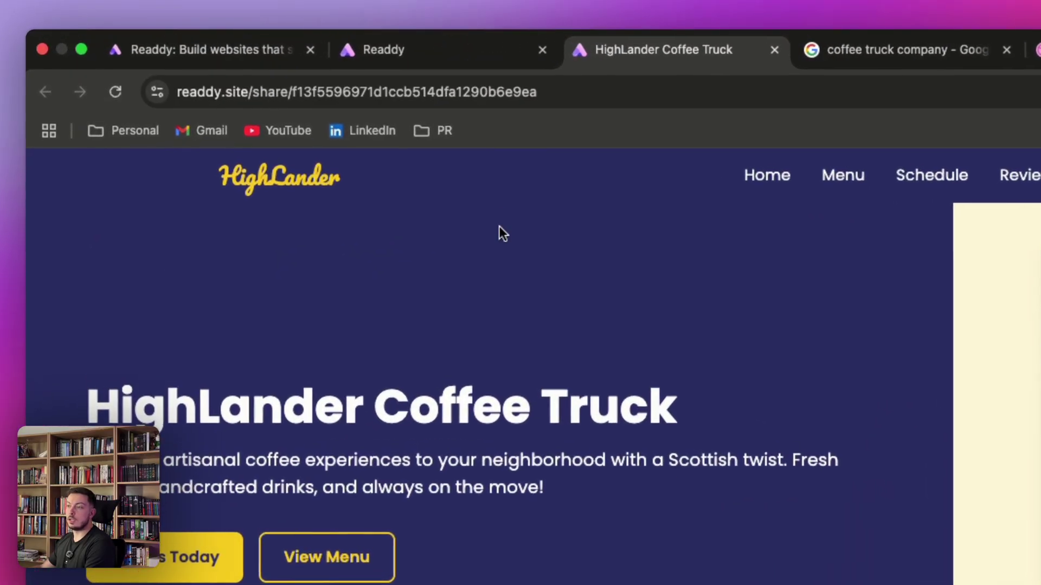
pyautogui.click(288, 64)
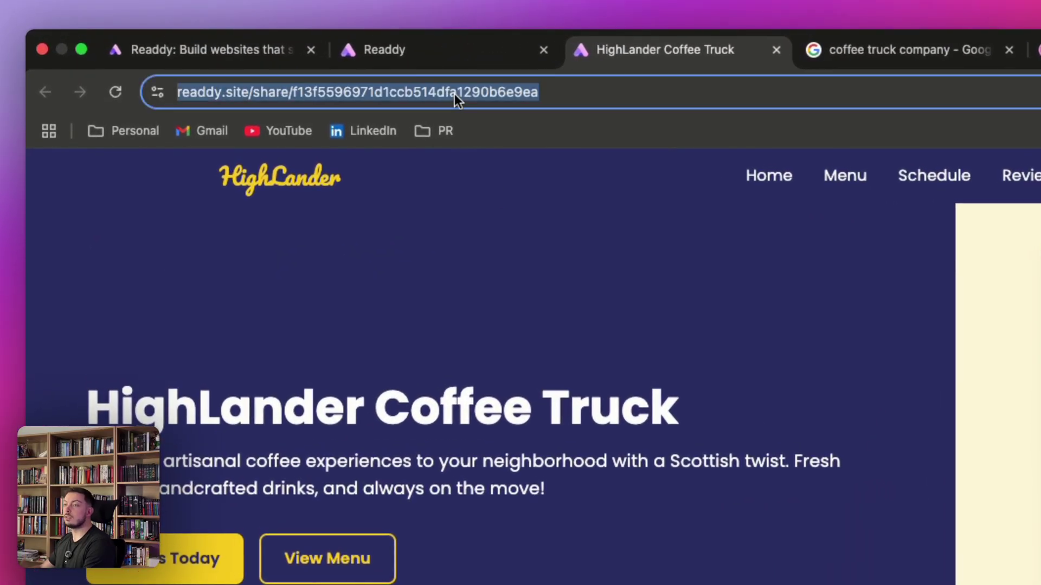
pyautogui.scroll(-10, 531, 368)
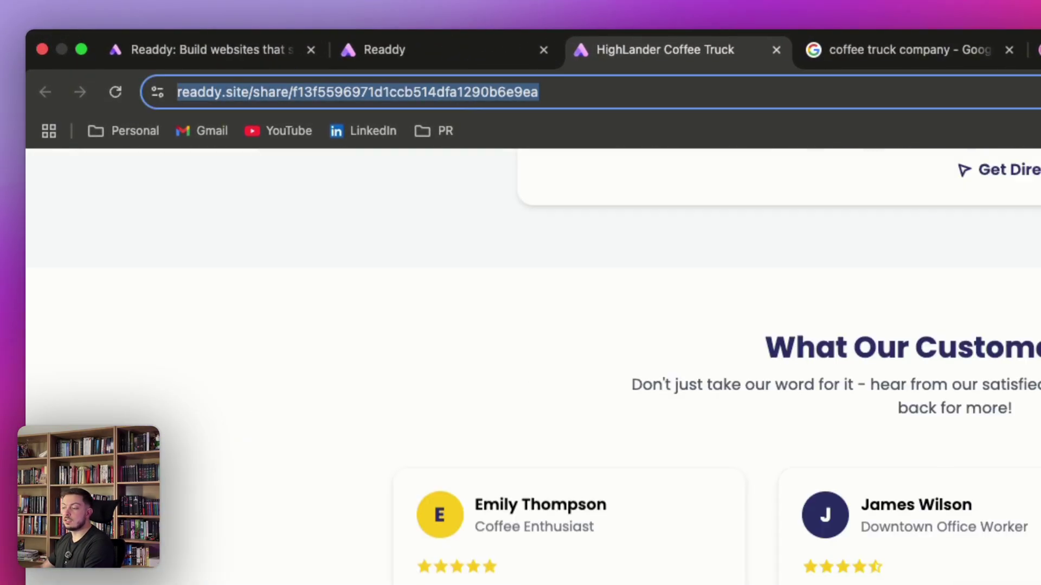
pyautogui.scroll(-5, 357, 432)
pyautogui.scroll(15, 343, 376)
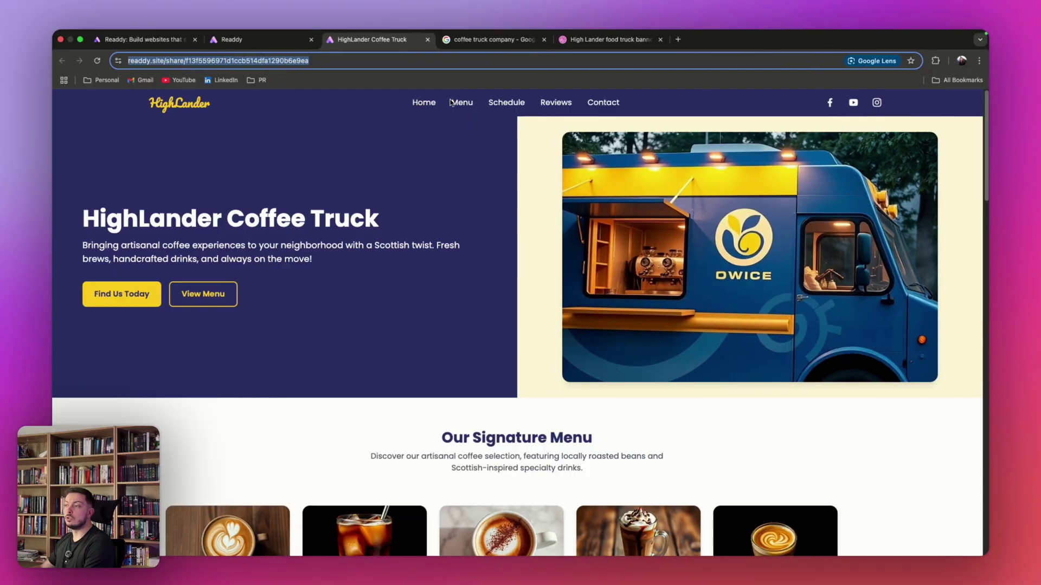
pyautogui.click(450, 103)
pyautogui.scroll(-9, 430, 261)
pyautogui.scroll(3, 429, 261)
pyautogui.scroll(6, 429, 260)
pyautogui.scroll(-11, 525, 262)
pyautogui.scroll(14, 515, 263)
pyautogui.scroll(2, 386, 111)
pyautogui.scroll(-20, 425, 163)
pyautogui.scroll(20, 427, 164)
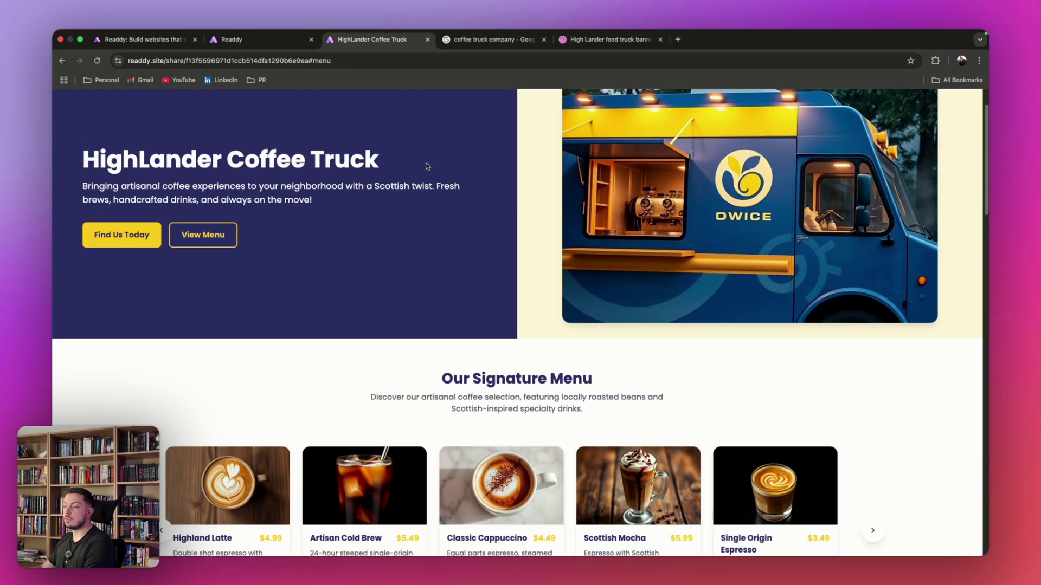
pyautogui.scroll(2, 426, 165)
pyautogui.scroll(-2, 434, 108)
pyautogui.scroll(2, 509, 266)
pyautogui.click(458, 106)
pyautogui.scroll(5, 483, 106)
pyautogui.click(507, 105)
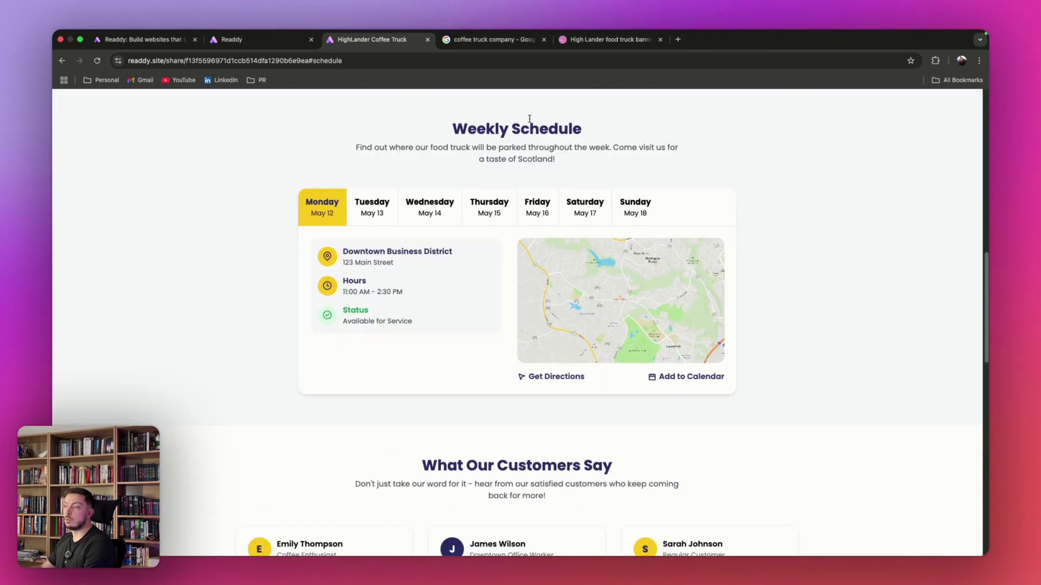
pyautogui.scroll(10, 529, 163)
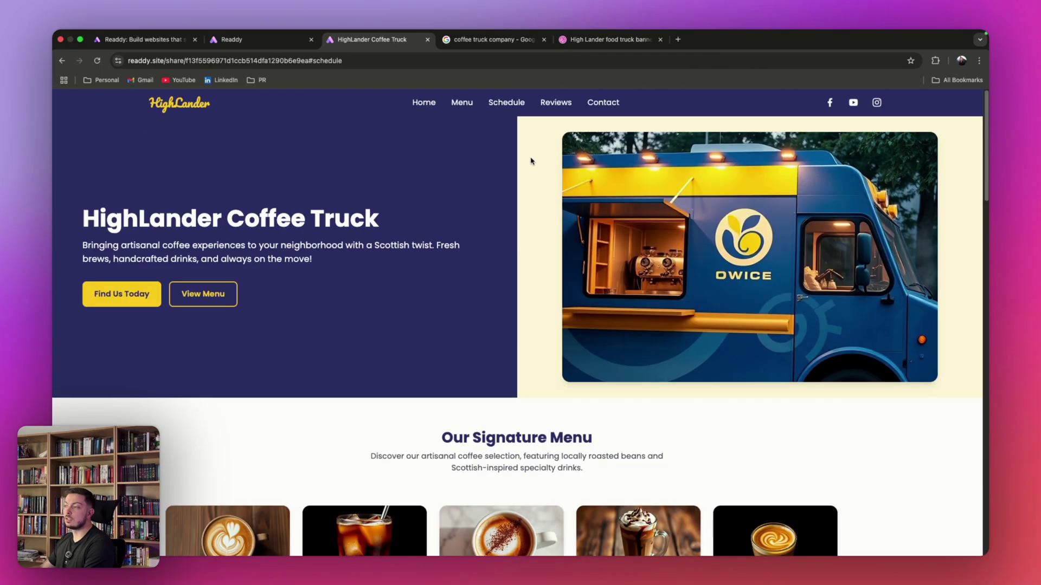